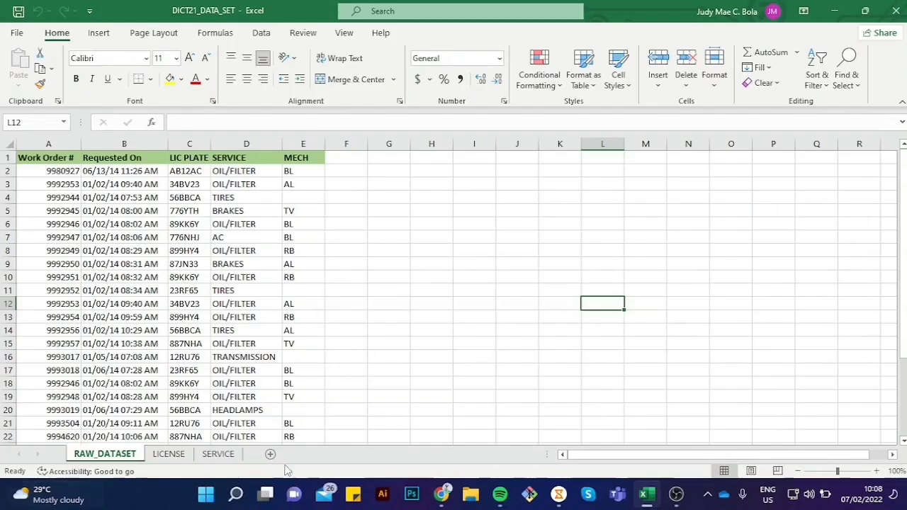
Step: Copy the grouped LICENSE and RAW_DATASET sheets to the end of the workbook
left_click(182, 457, "ctrl")
right_click(181, 458)
left_click(238, 316)
left_click(174, 371)
left_click(186, 324)
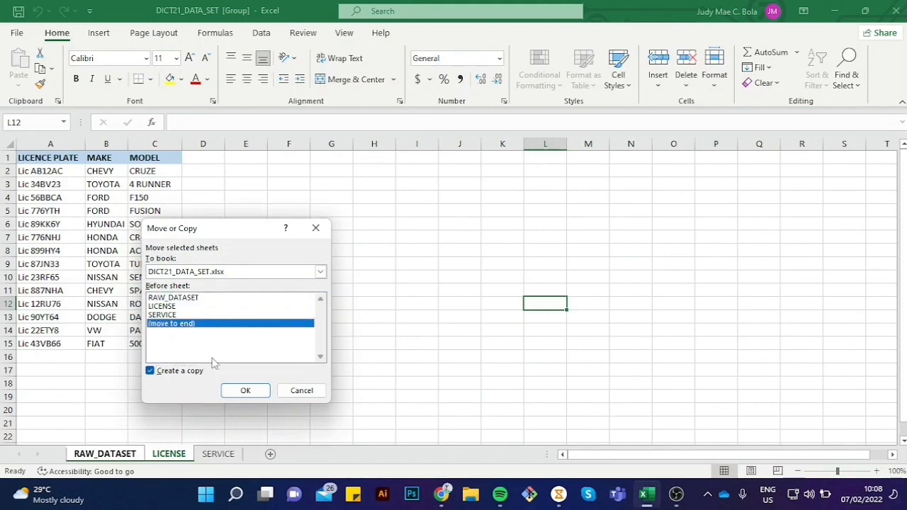
left_click(245, 390)
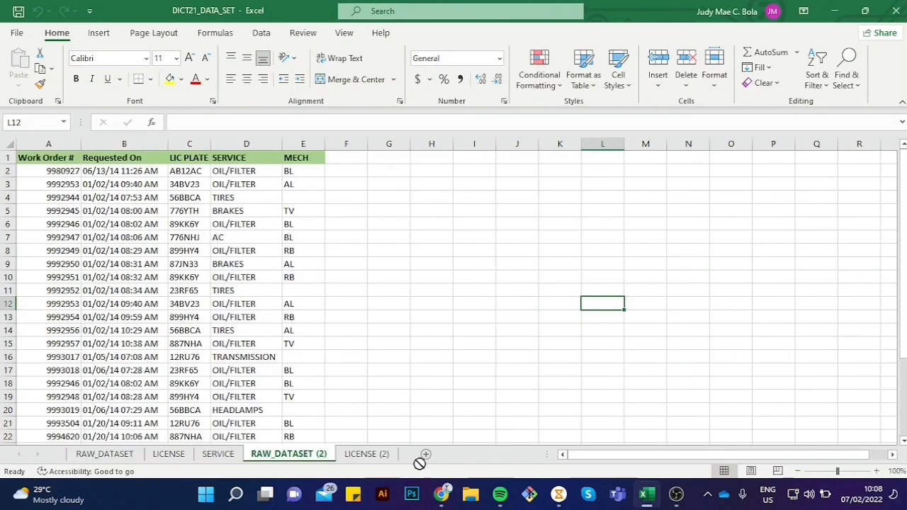
Step: Put the license copy first and rename the copies FIXED_LICENSE and FIXED_DATASET
left_click_drag(419, 463, 355, 462)
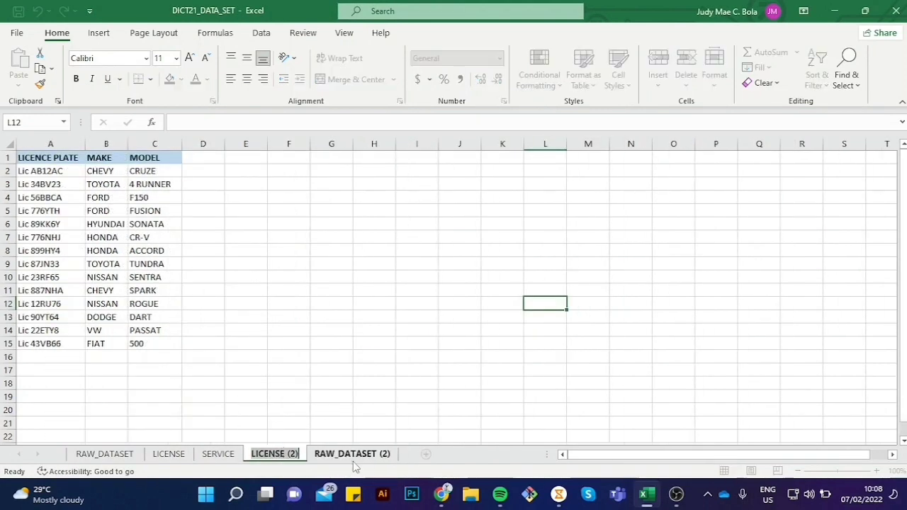
type("FIXED_LICEN")
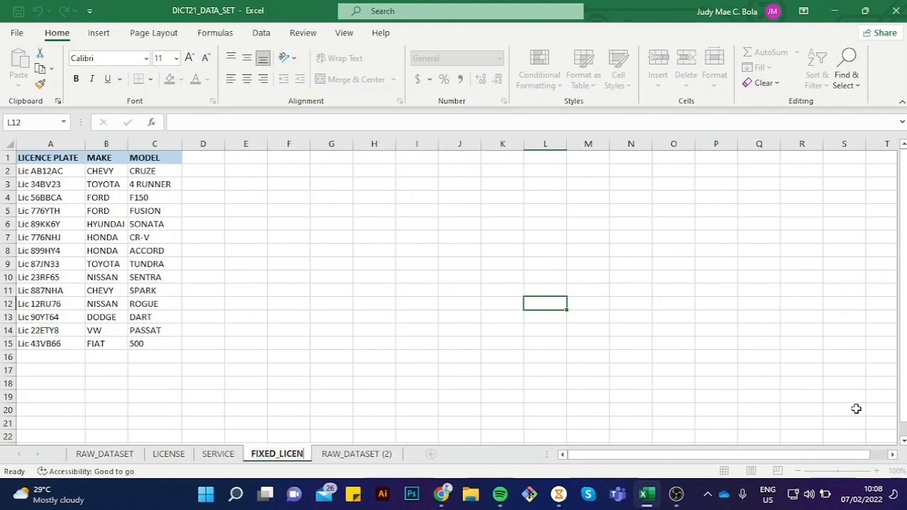
type("SE")
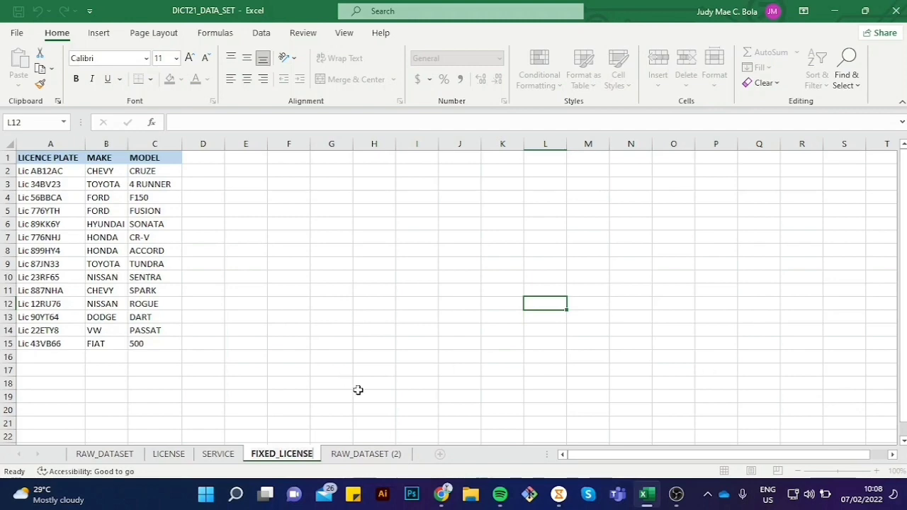
left_click(368, 454)
double_click(368, 454)
type("FIXED_")
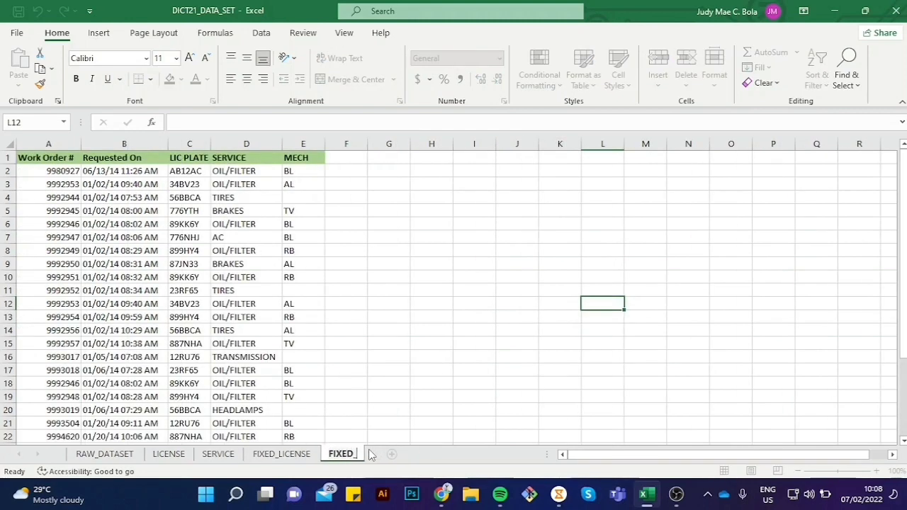
type("DATASET")
left_click(375, 315)
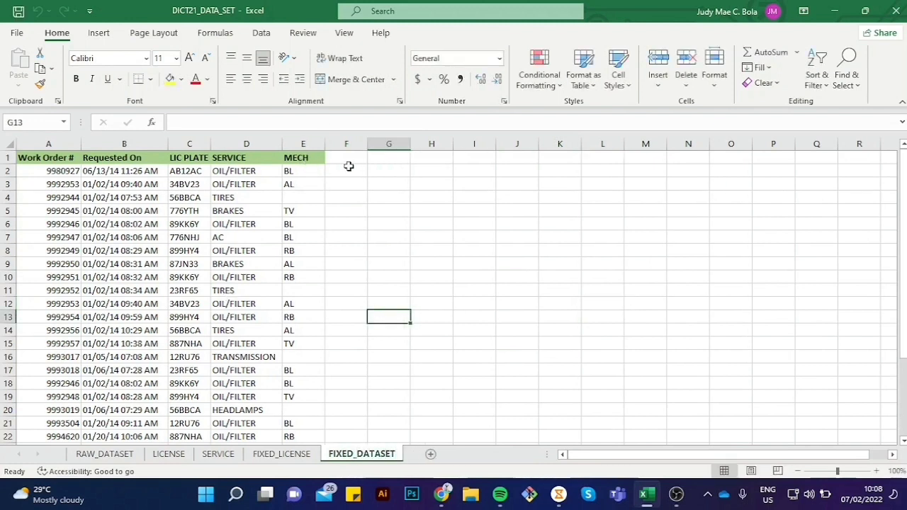
Step: Highlight duplicate values across the whole sheet with Green Fill with Dark Green Text
left_click(9, 144)
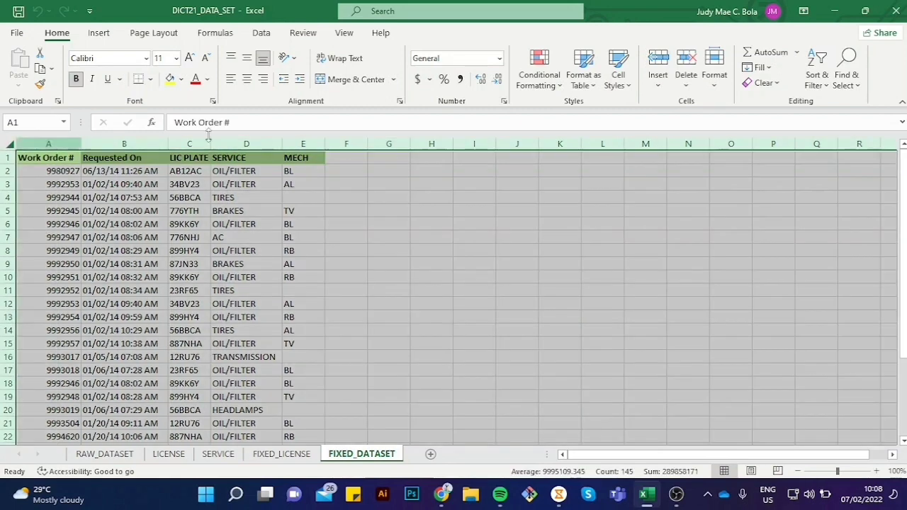
left_click(555, 73)
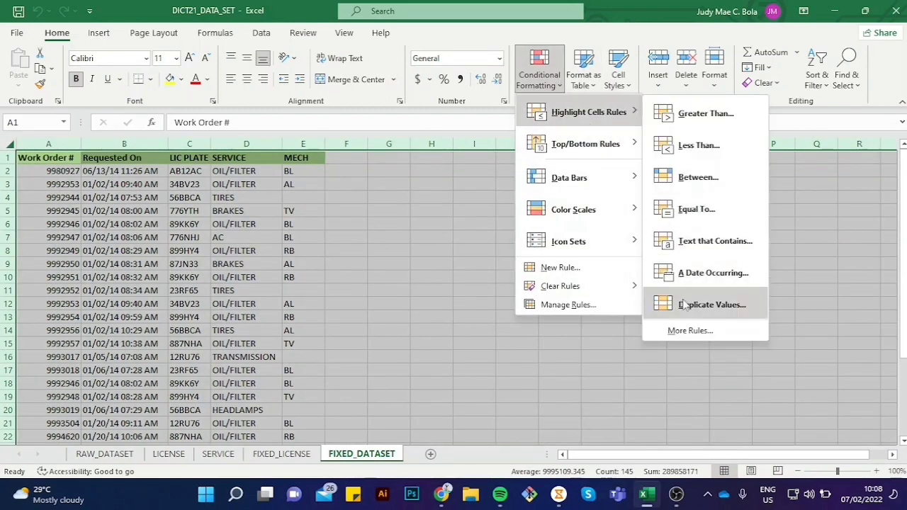
left_click(684, 305)
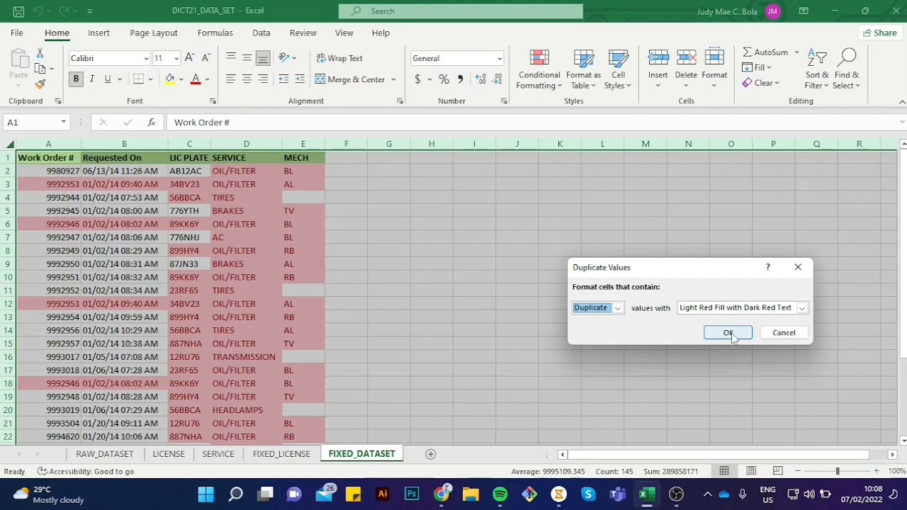
left_click(802, 308)
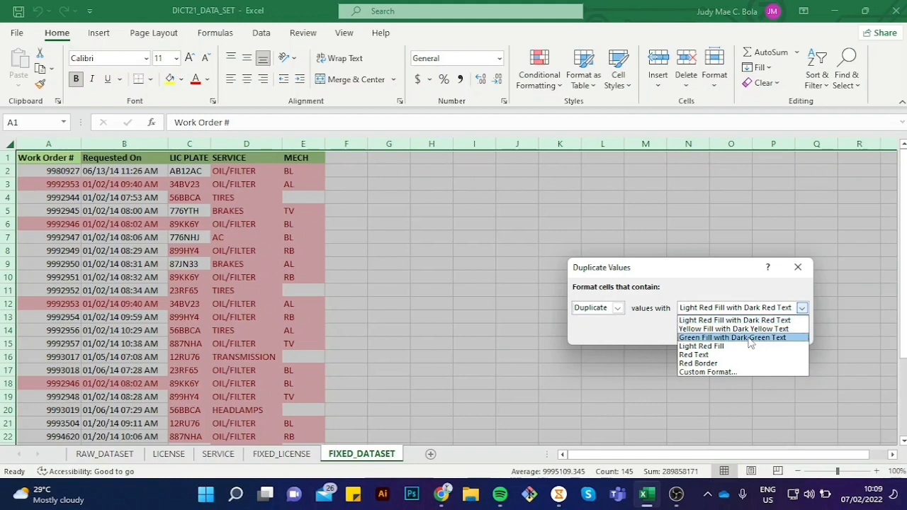
left_click(751, 338)
left_click(733, 336)
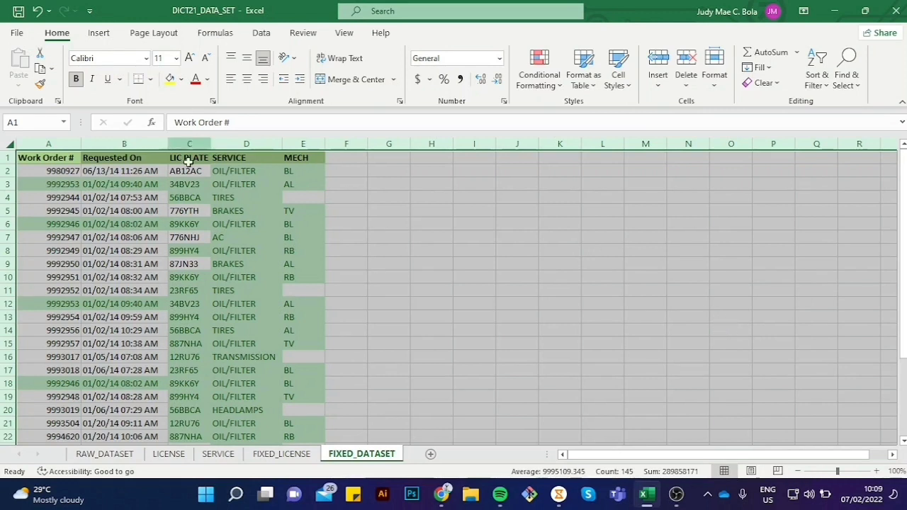
left_click(215, 33)
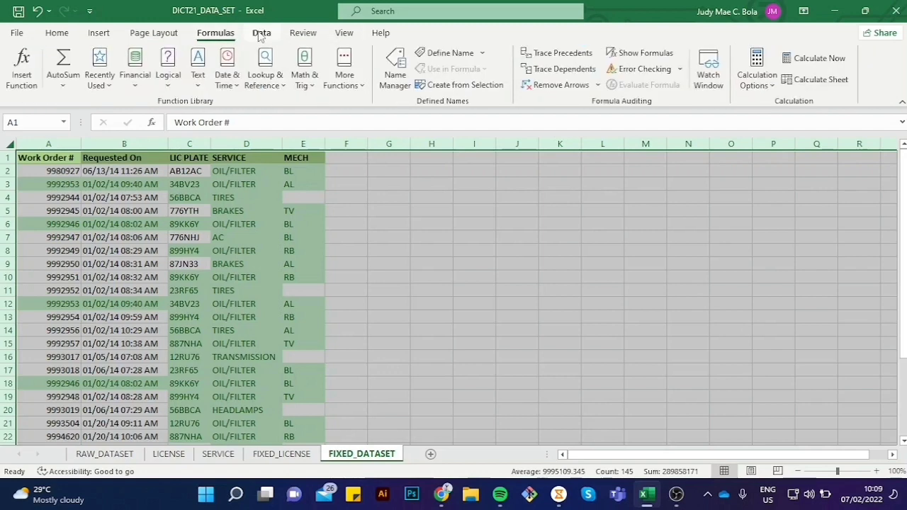
Step: Remove duplicate rows across all columns, leaving 27 unique values
left_click(262, 33)
left_click(547, 67)
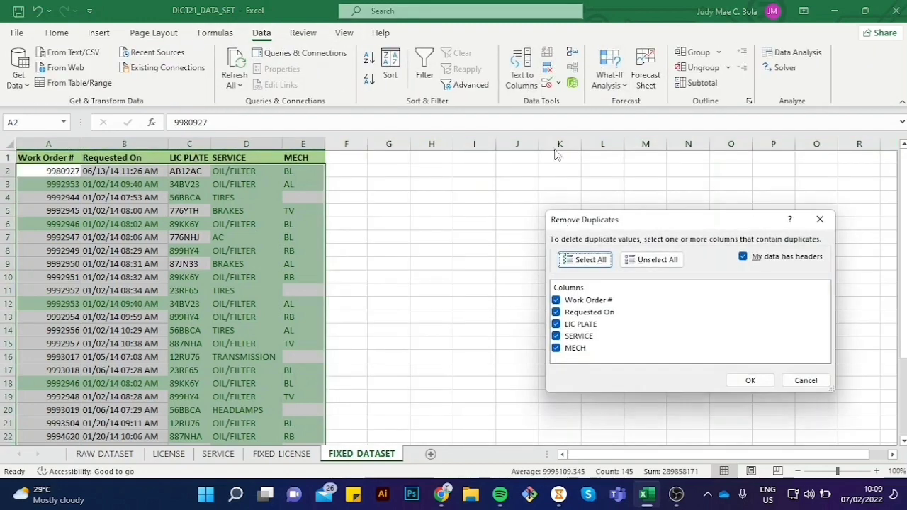
left_click(750, 381)
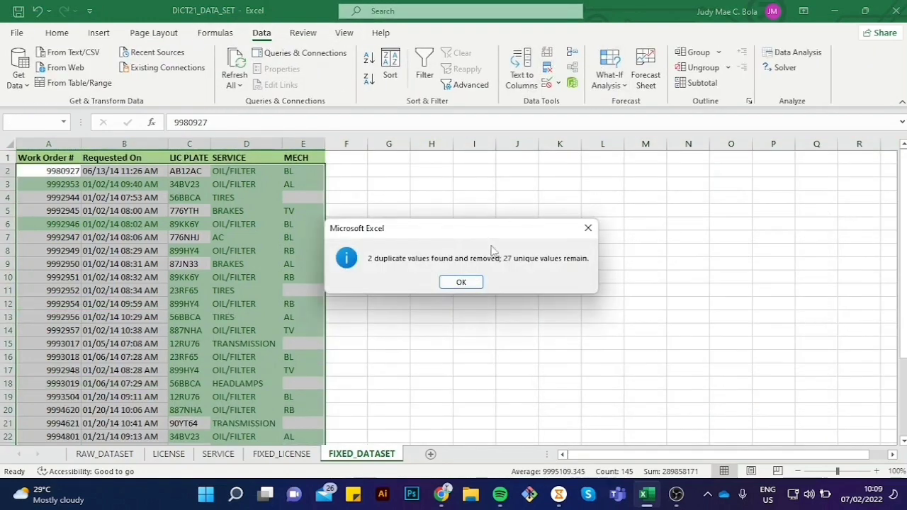
left_click(469, 281)
left_click(349, 173)
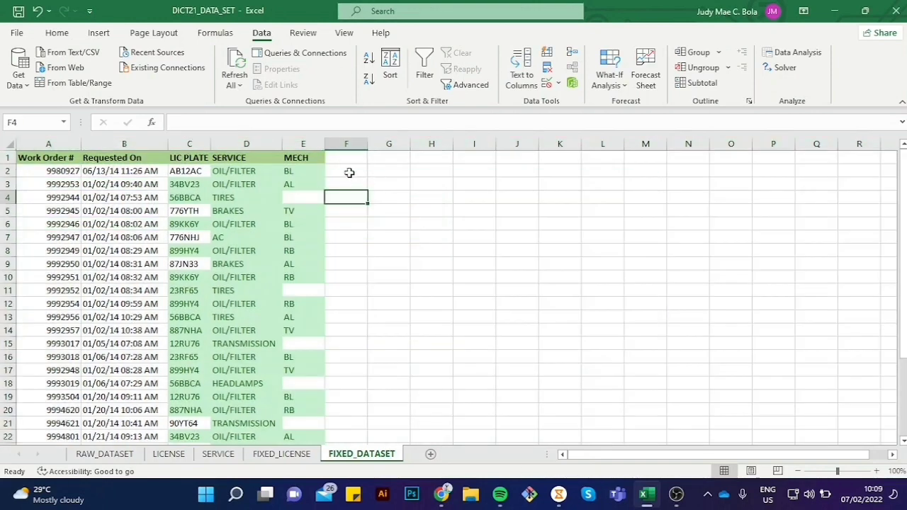
Step: Clear the conditional formatting rules from the entire sheet
left_click(9, 146)
left_click(57, 33)
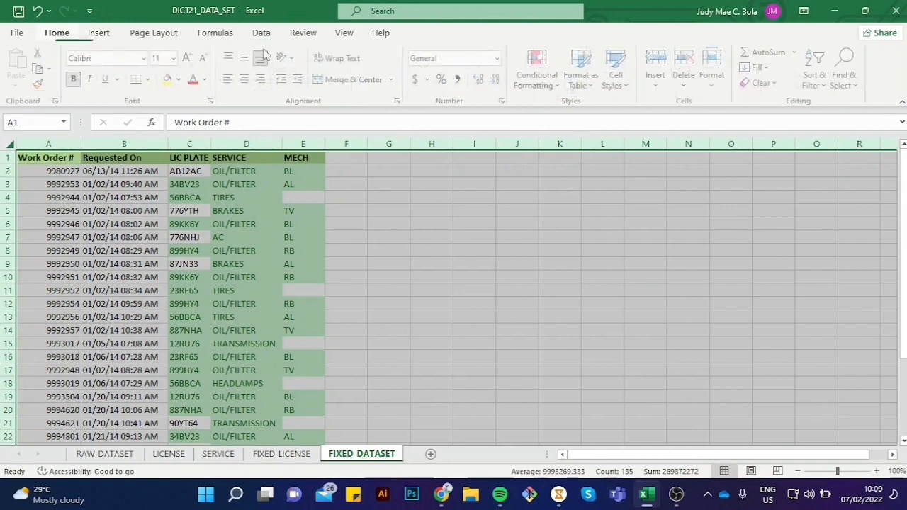
left_click(541, 78)
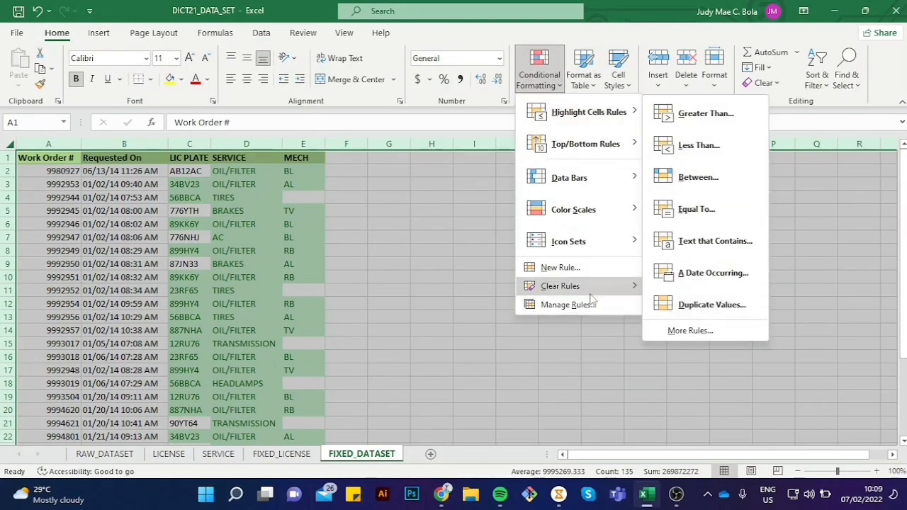
mouse_move(560, 286)
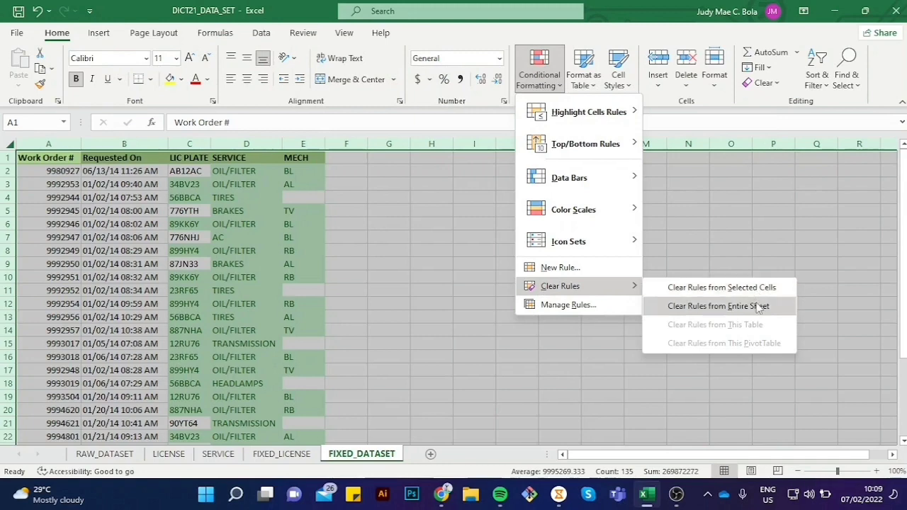
left_click(756, 305)
left_click(431, 237)
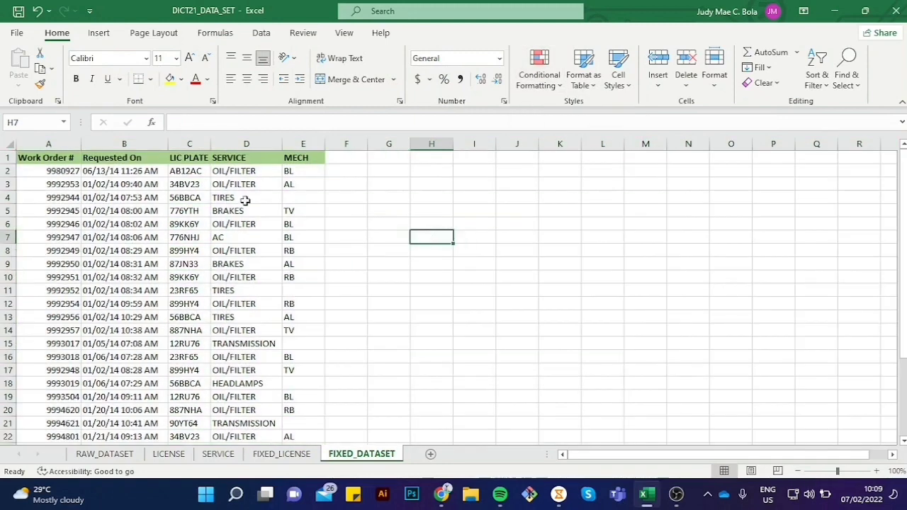
Step: Enter =IF(E2="",99,E2) in F2 and fill it down column F
left_click(359, 171)
type("=IF")
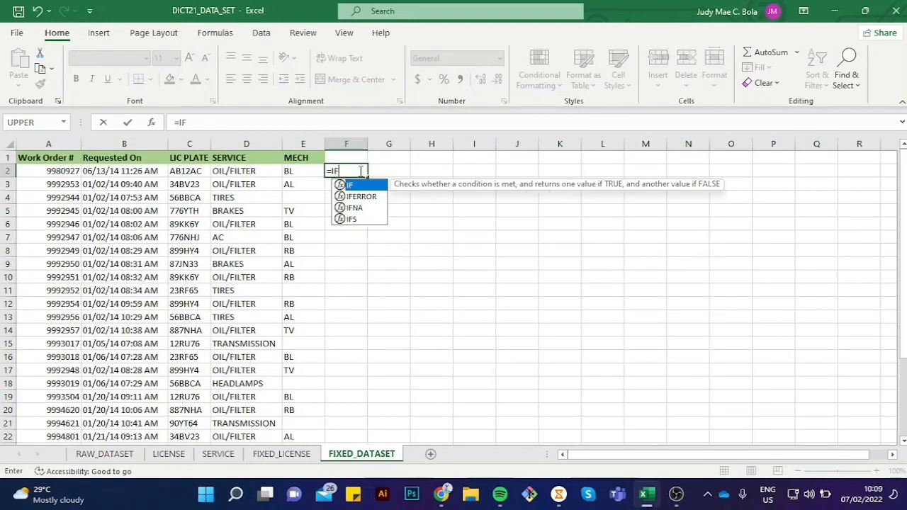
type("(")
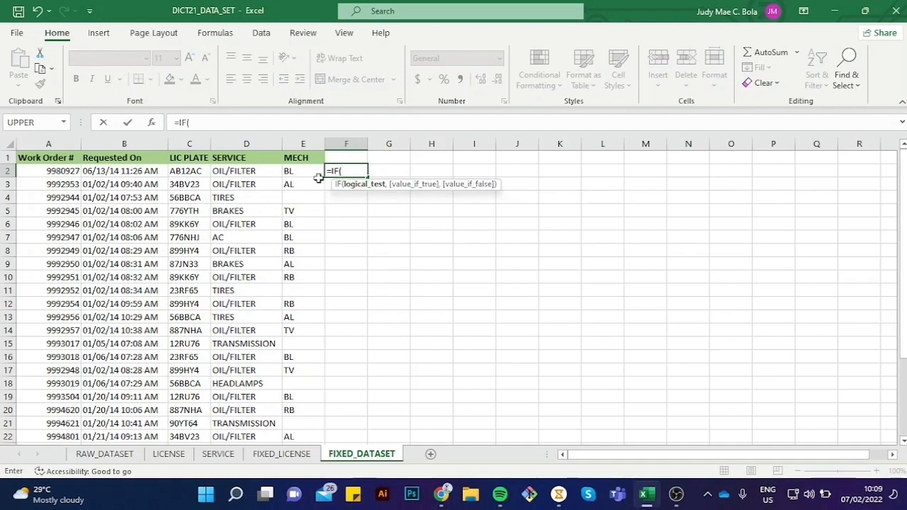
left_click(316, 174)
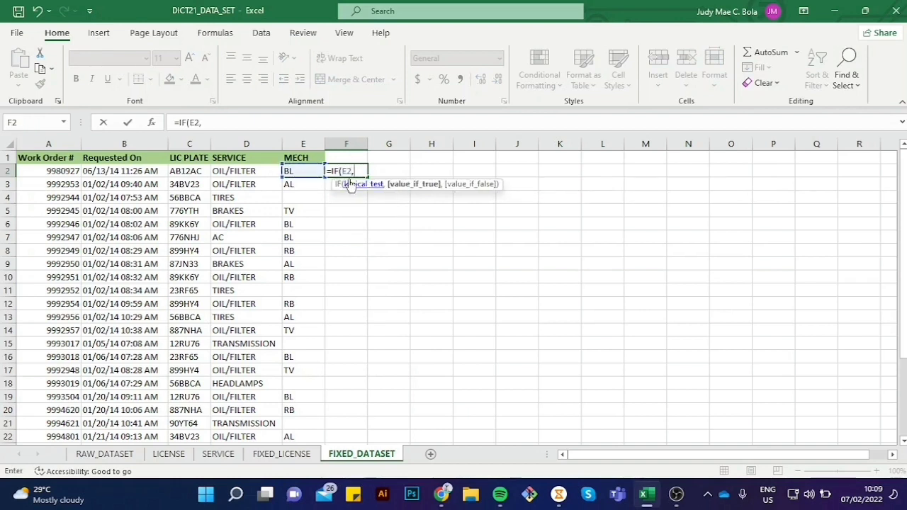
type("=\"\"")
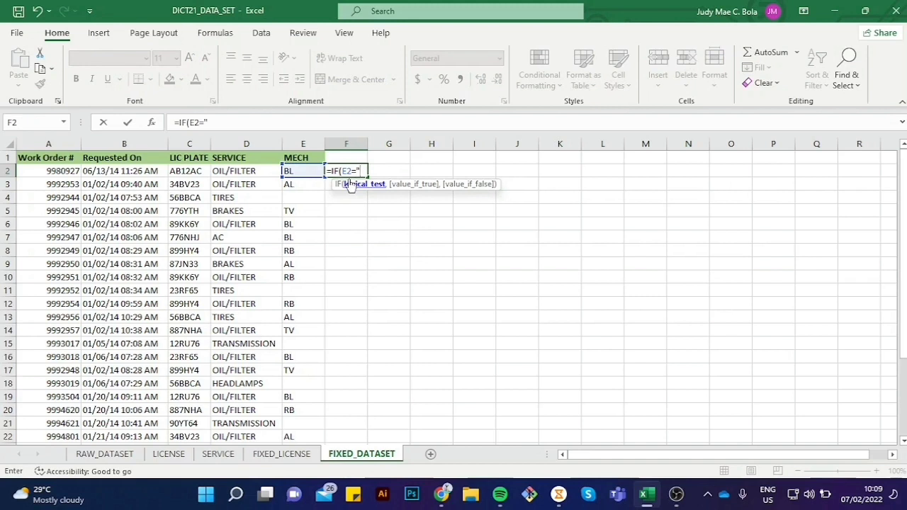
type(",")
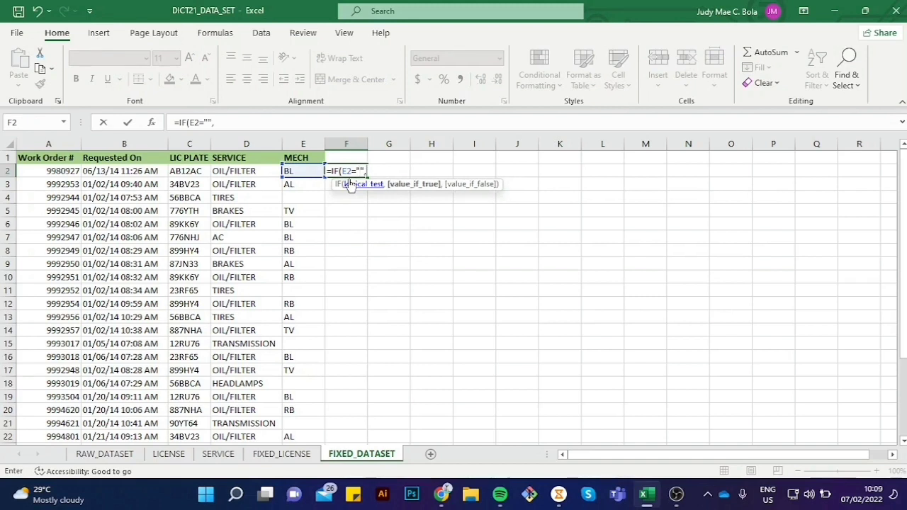
type("99,")
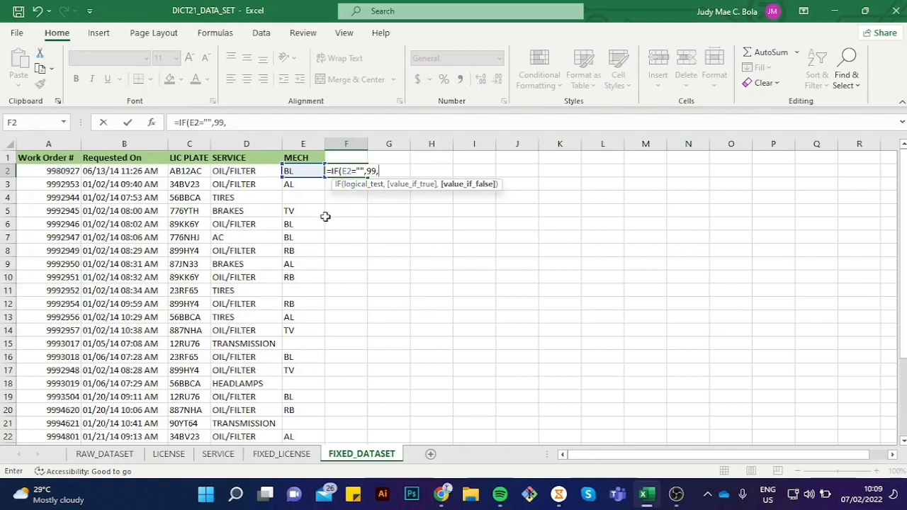
key("Down")
key("Left")
key("Up")
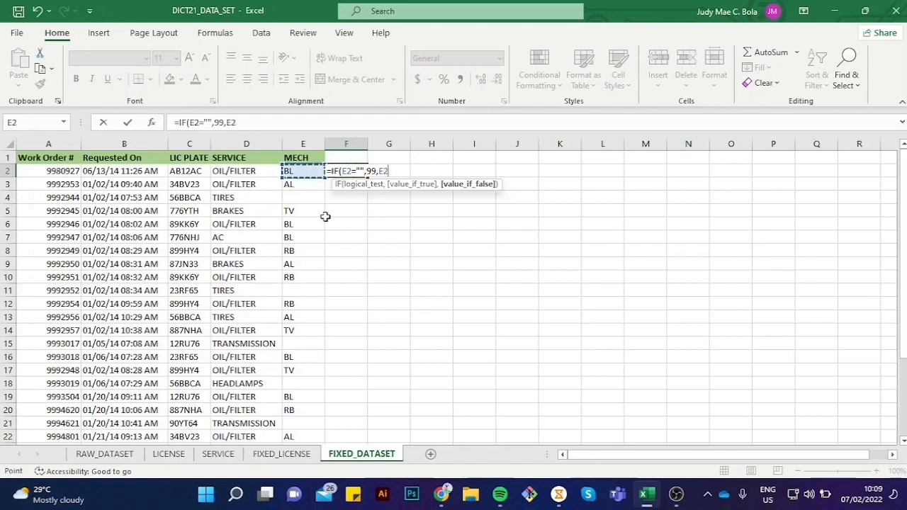
key("Return")
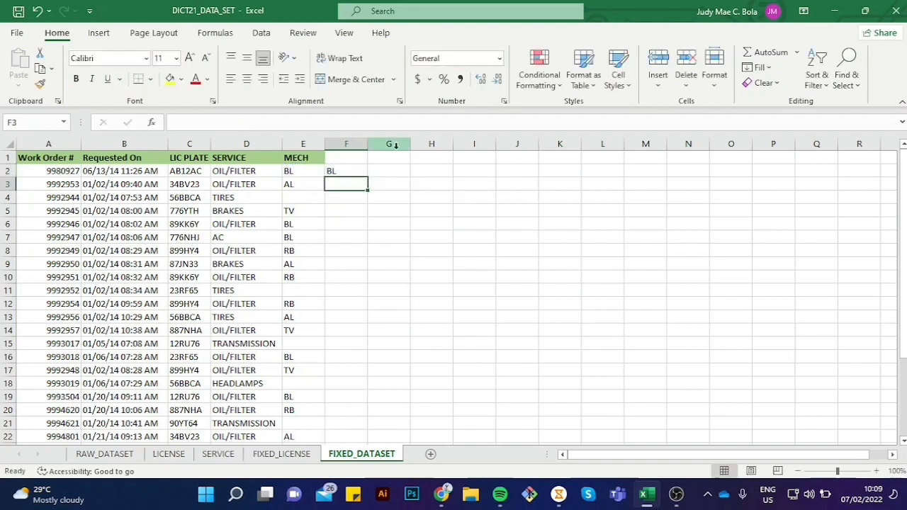
left_click(358, 172)
double_click(368, 178)
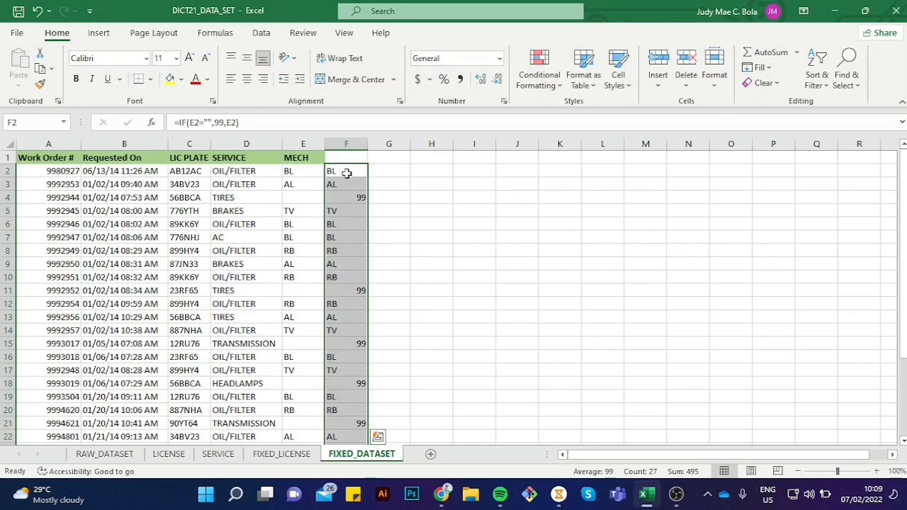
left_click(315, 177)
Step: Copy the column F results and paste them as values over the MECH column from E2
right_click(316, 177)
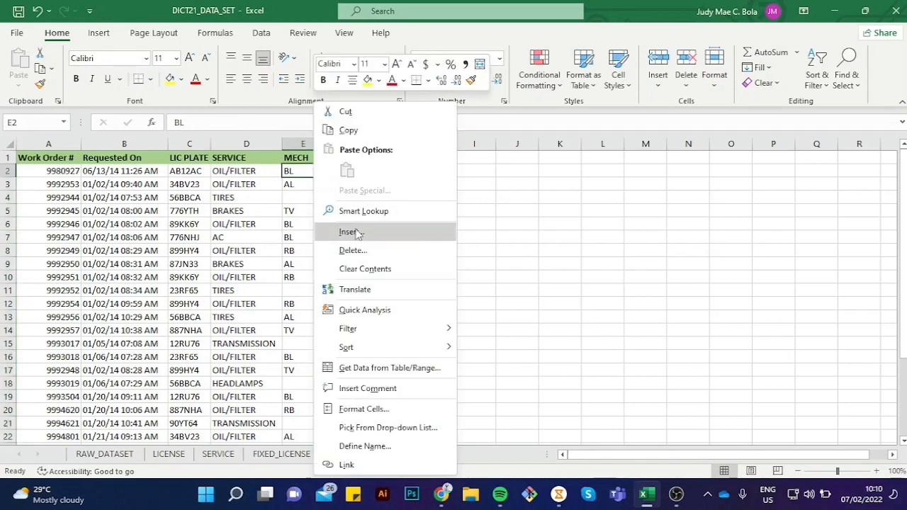
key("Escape")
mouse_move(348, 171)
left_mouse_down()
mouse_move(359, 444)
mouse_move(353, 423)
left_mouse_up()
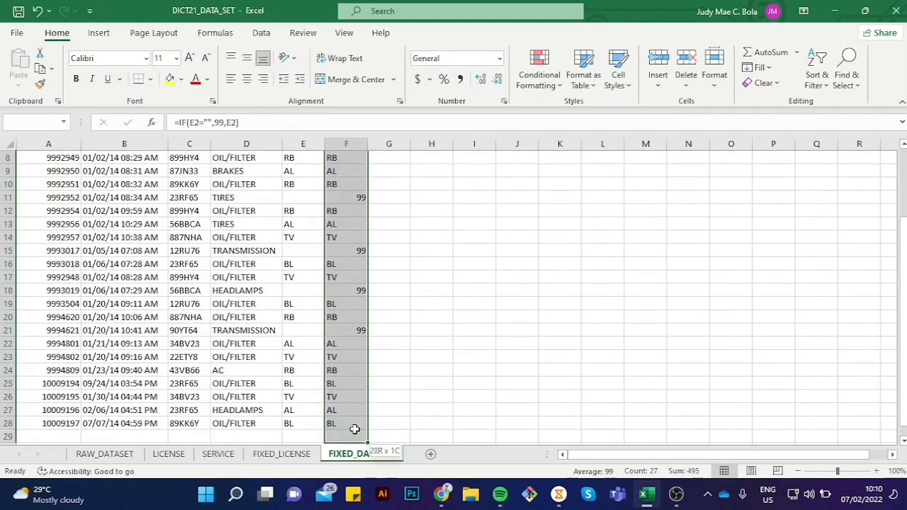
right_click(354, 424)
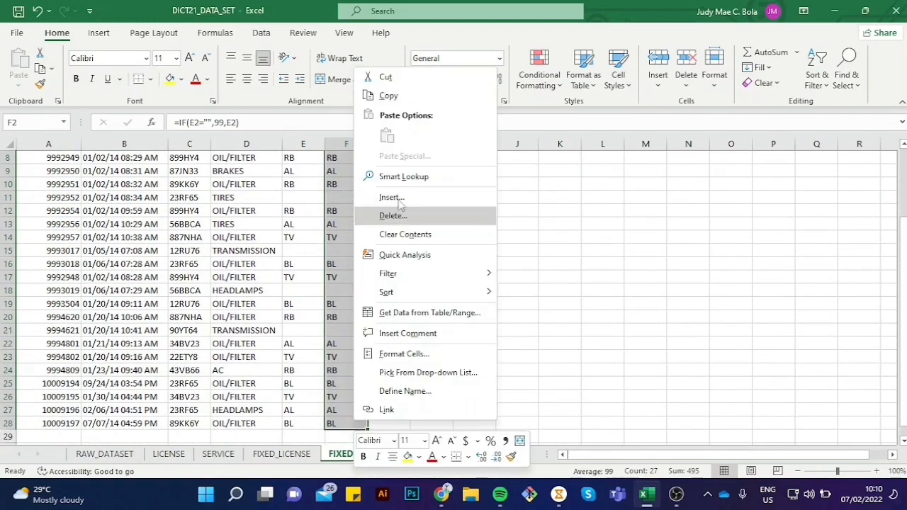
left_click(389, 96)
scroll(470, 208, "up", 3)
scroll(319, 171, "down", 1)
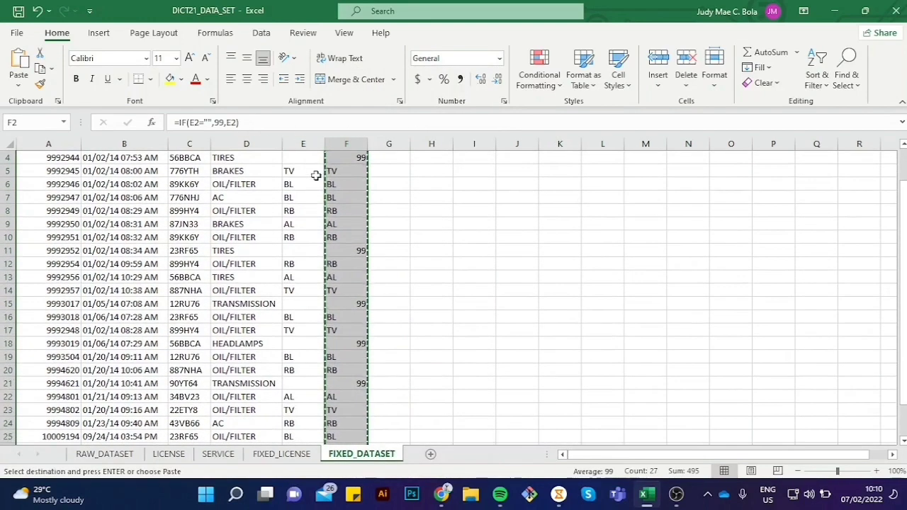
scroll(314, 176, "up", 1)
left_click(312, 172)
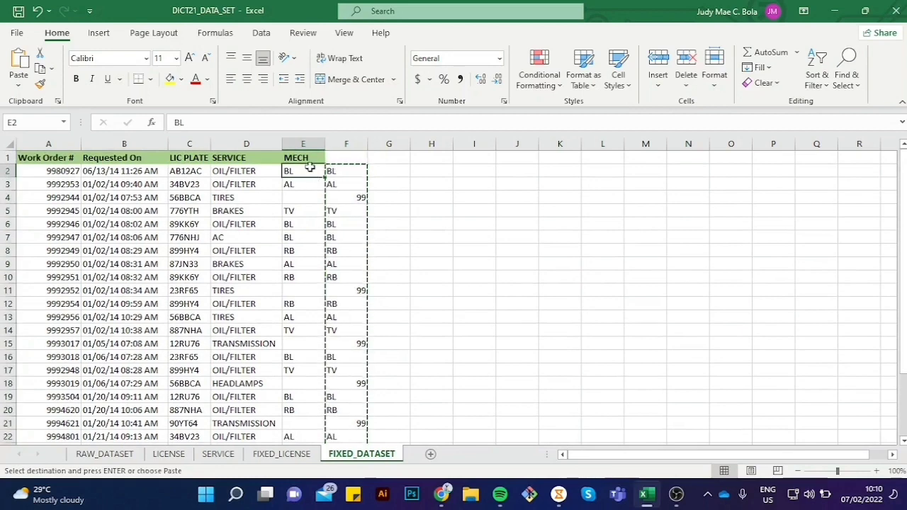
right_click(314, 172)
left_click(380, 171)
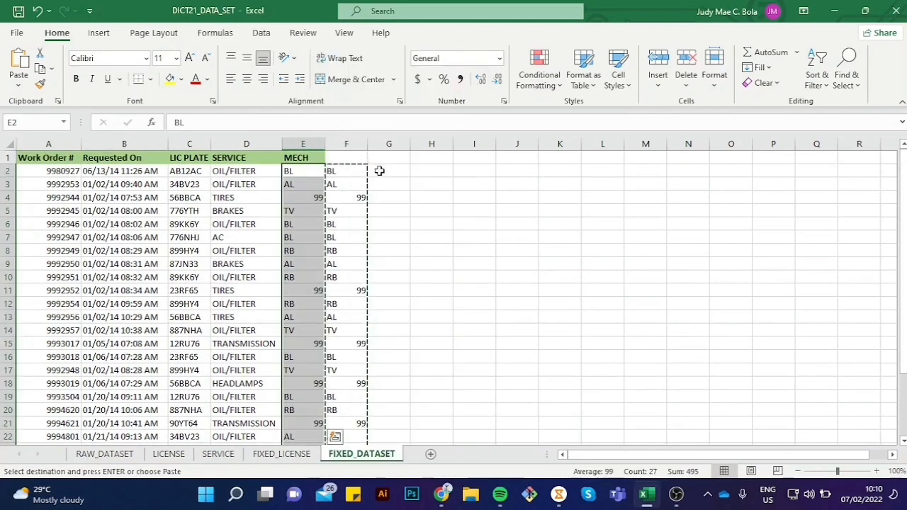
Step: Clear the helper column F and left-align the MECH column
left_click(346, 144)
right_click(351, 145)
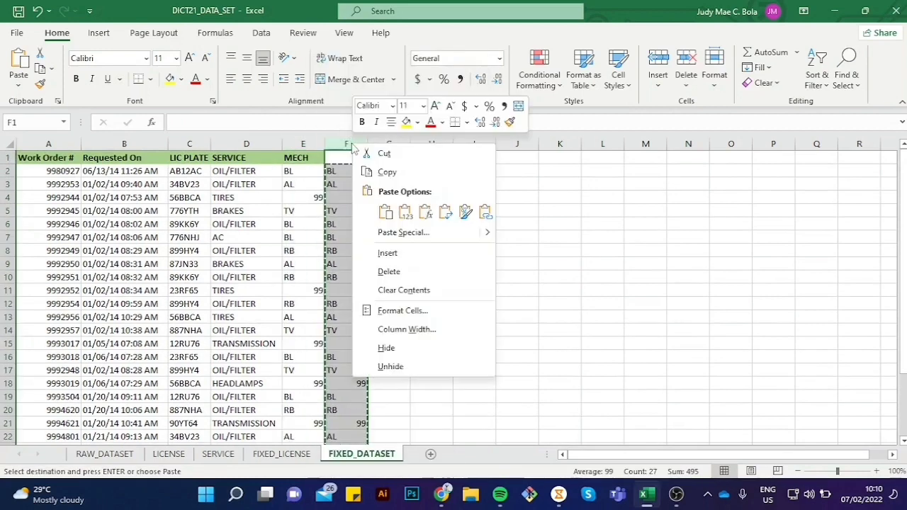
left_click(411, 271)
left_click(306, 144)
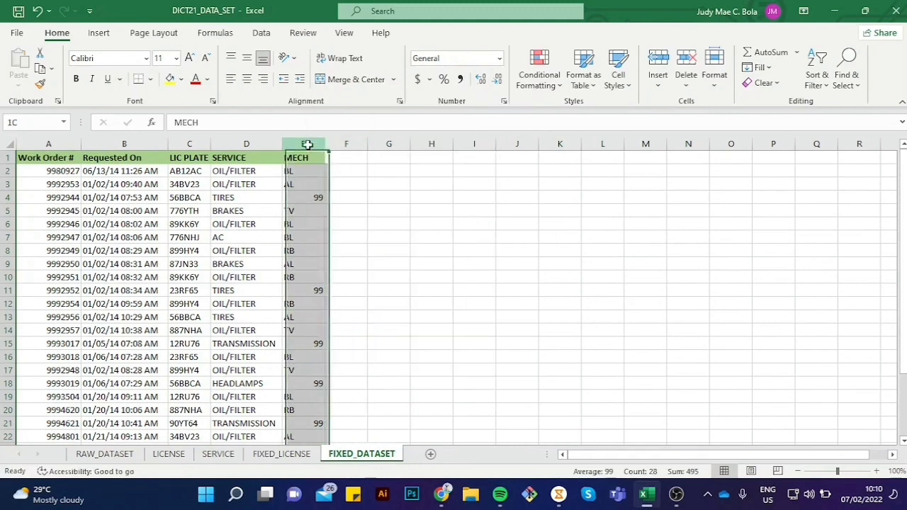
left_click(232, 79)
left_click(346, 197)
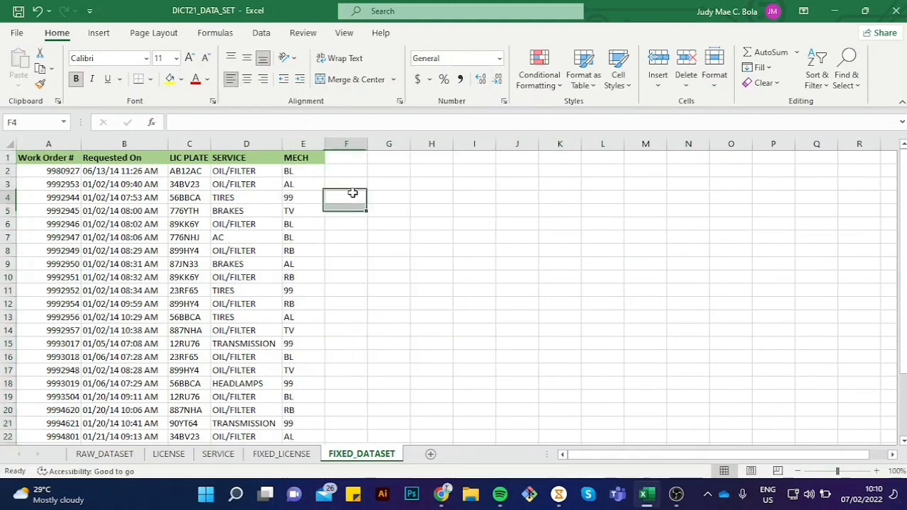
Step: Auto-fit every column width on the sheet
left_click(8, 144)
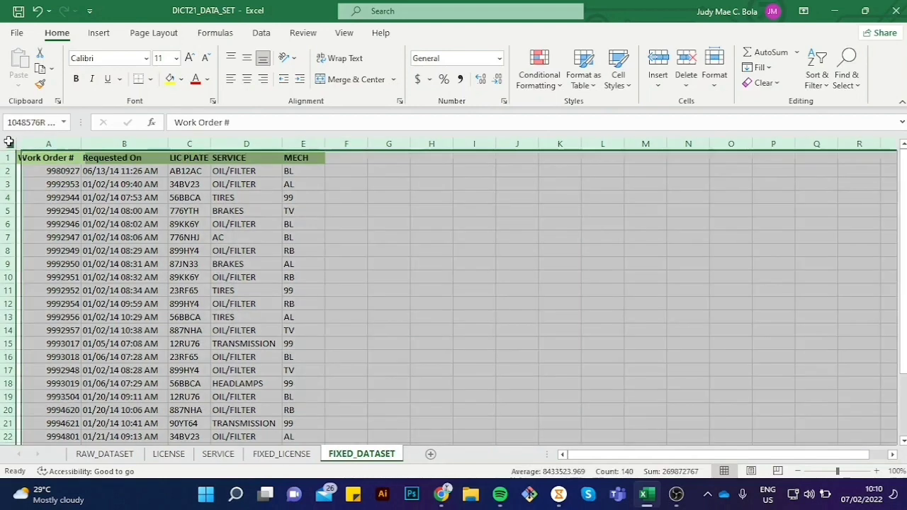
double_click(210, 145)
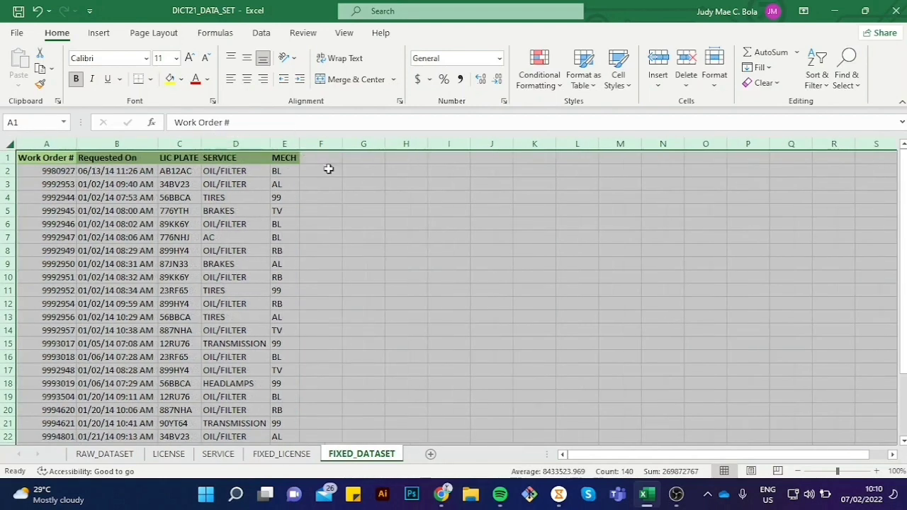
left_click(328, 183)
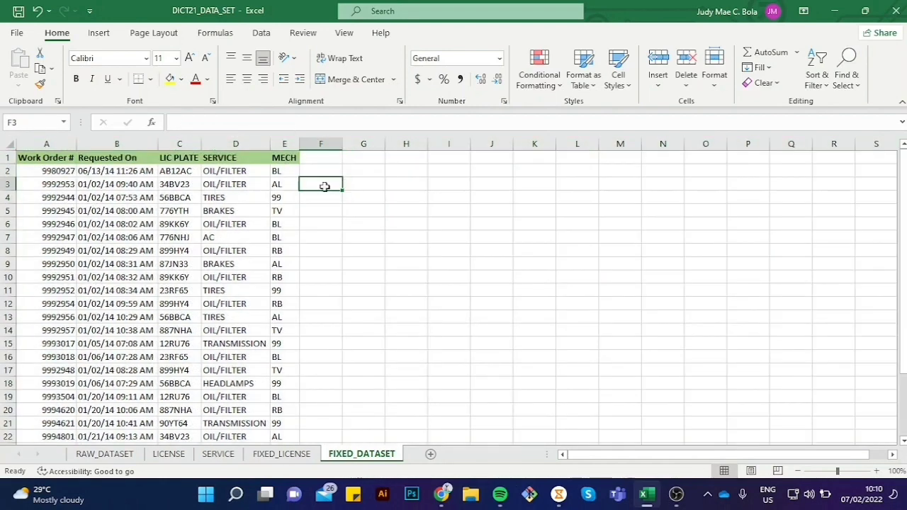
Step: Insert a new column before LIC PLATE headed Weekday
left_click(179, 144)
right_click(179, 146)
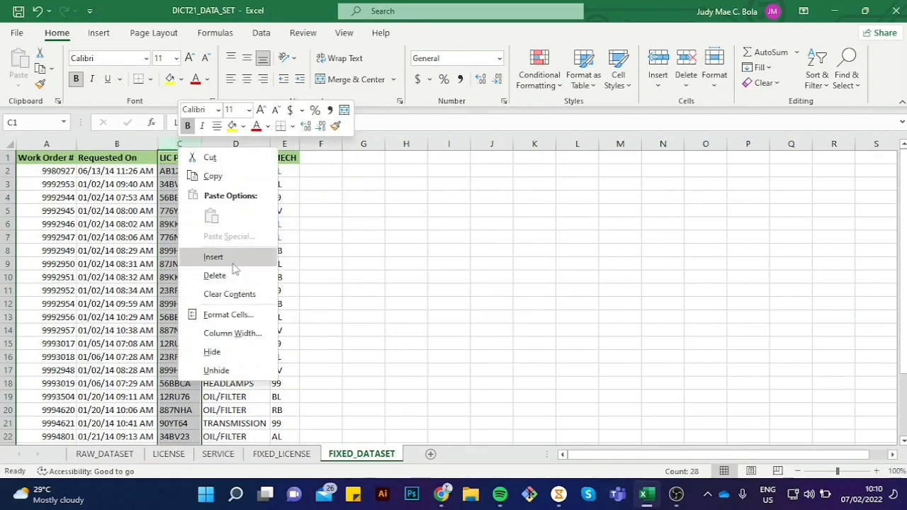
left_click(234, 263)
left_click(182, 163)
double_click(188, 159)
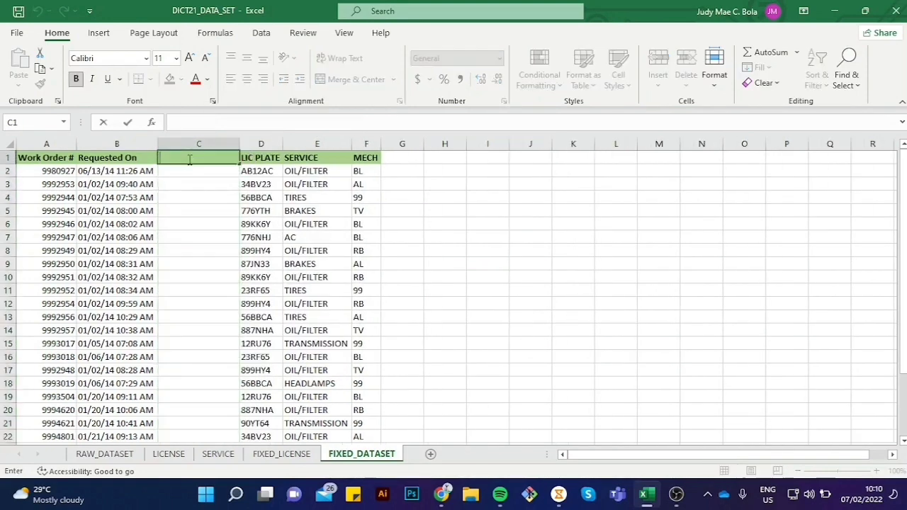
type("w")
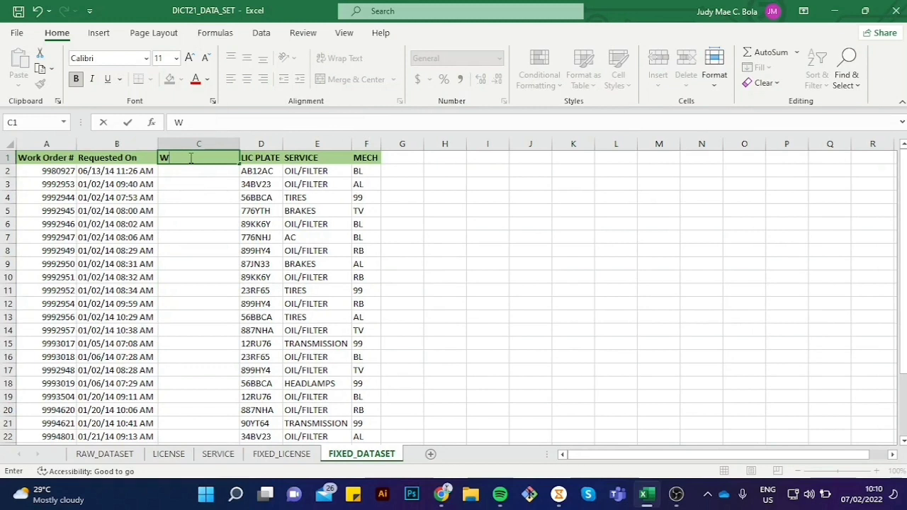
type("e")
type("y")
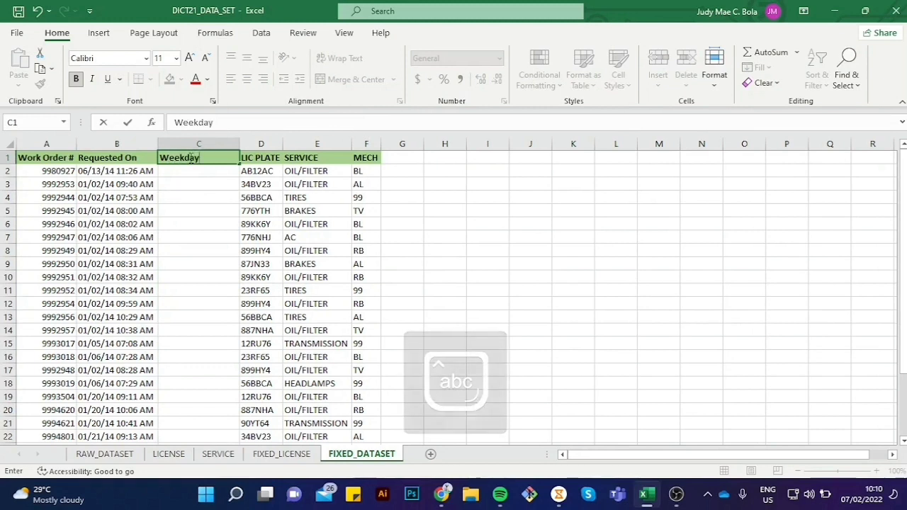
key("Return")
Step: Enter =TEXT(B2,"dddd") in C2 and fill it down the Weekday column
type("=te")
key("Tab")
key("Left")
type(",")
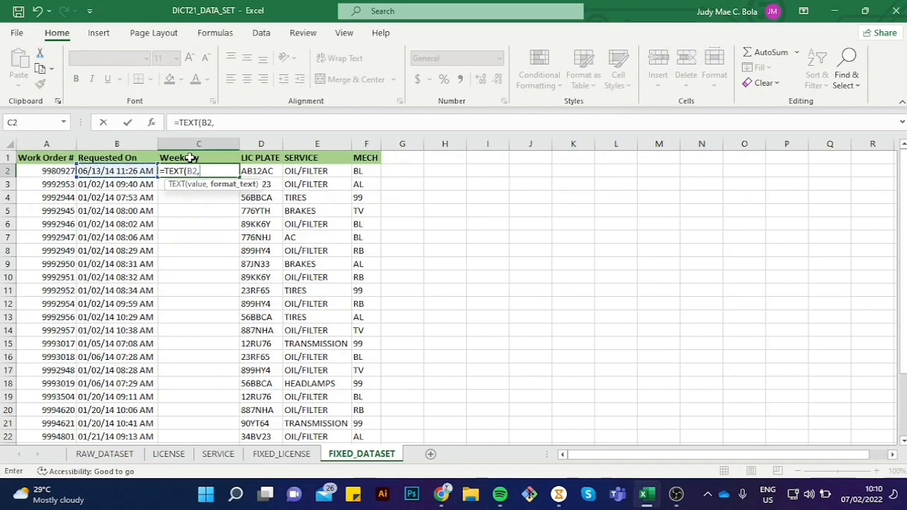
type("\")")
key("Return")
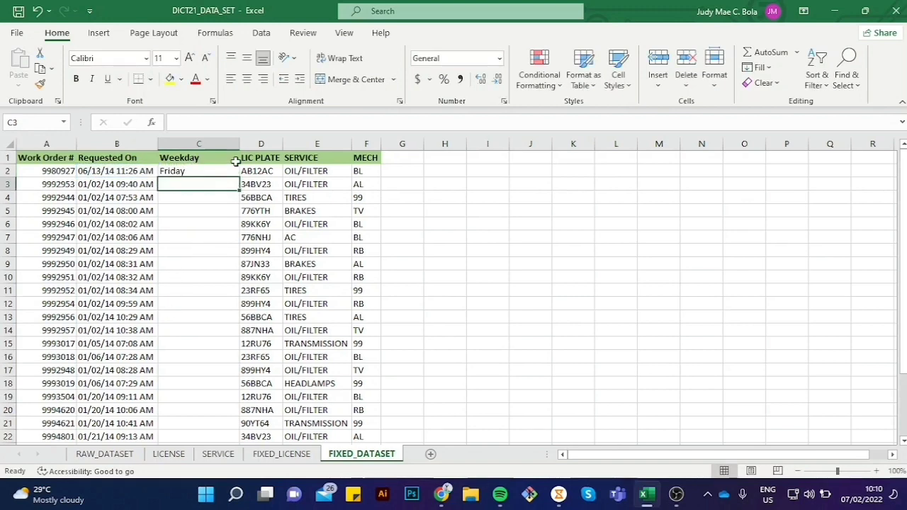
left_click(233, 171)
double_click(240, 177)
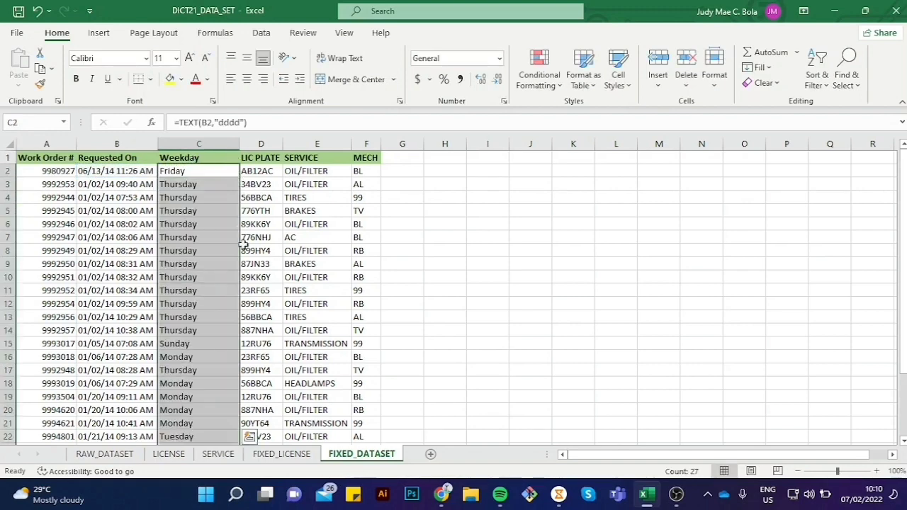
scroll(251, 364, "down", 6)
scroll(248, 365, "up", 5)
scroll(450, 316, "up", 1)
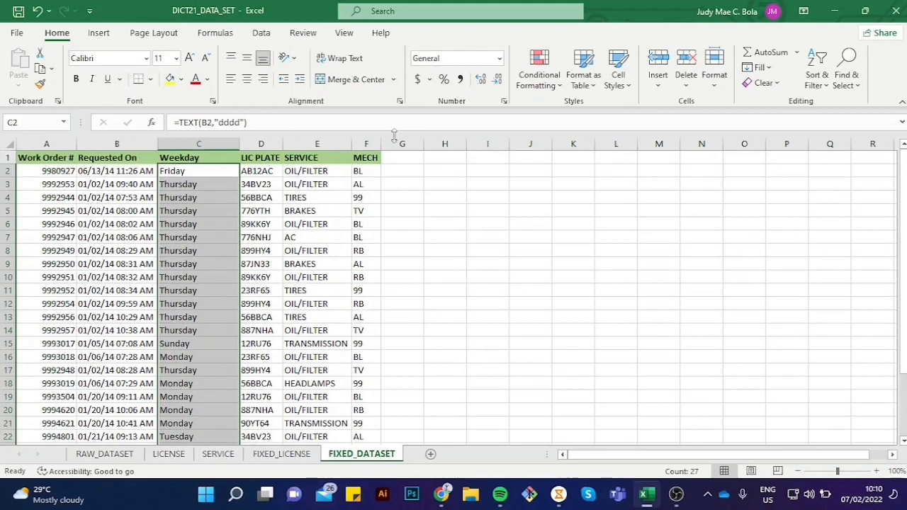
left_click(362, 145)
Step: Insert a new column before MECH headed PRICE
right_click(363, 148)
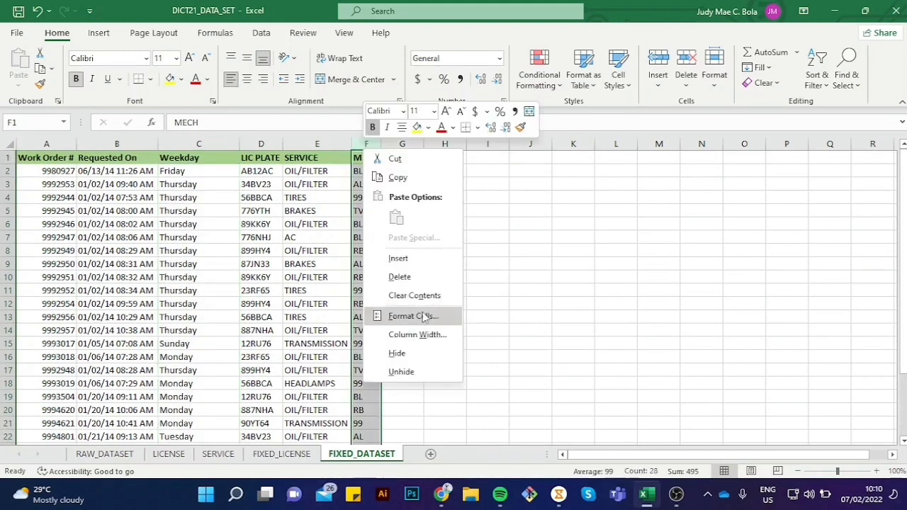
left_click(405, 268)
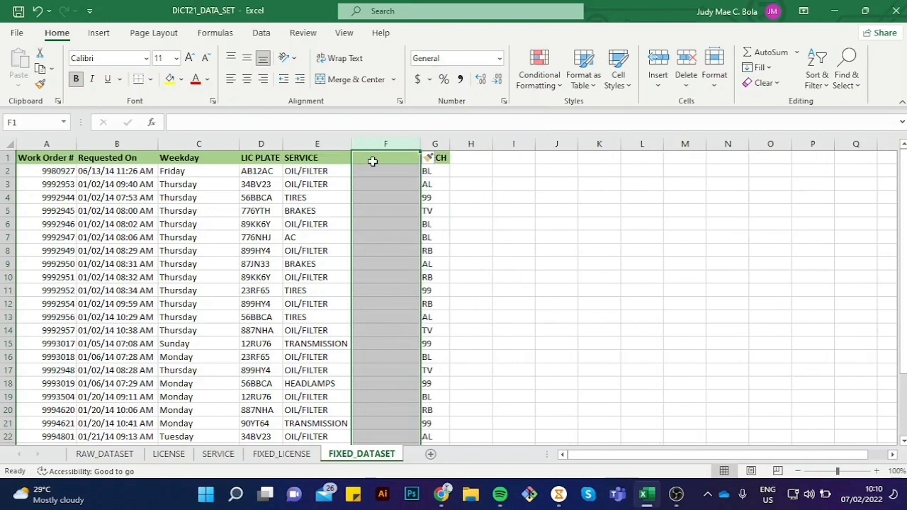
left_click(375, 158)
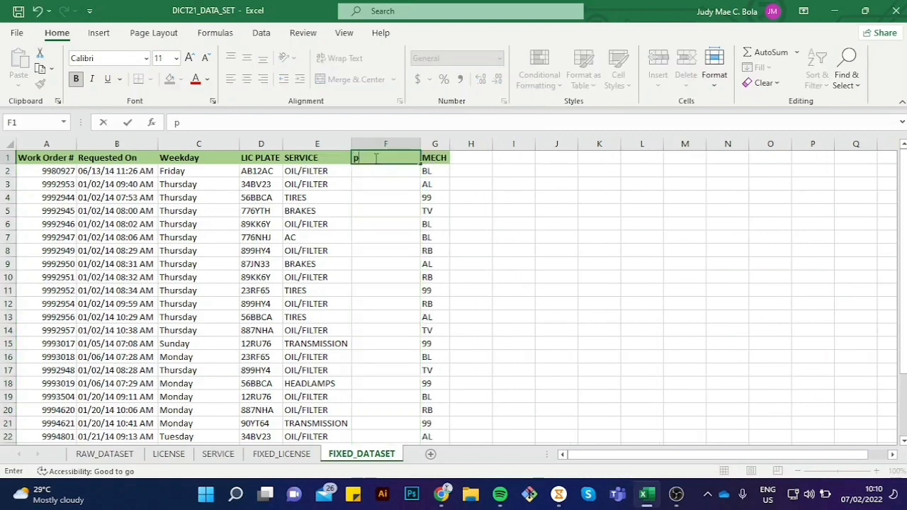
key("BackSpace")
key("BackSpace")
key("BackSpace")
type("RCIE")
key("BackSpace")
key("BackSpace")
key("BackSpace")
type("IC")
key("Return")
Step: Enter an exact-match VLOOKUP of E2 against the absolute SERVICE price table, column 2
type("=")
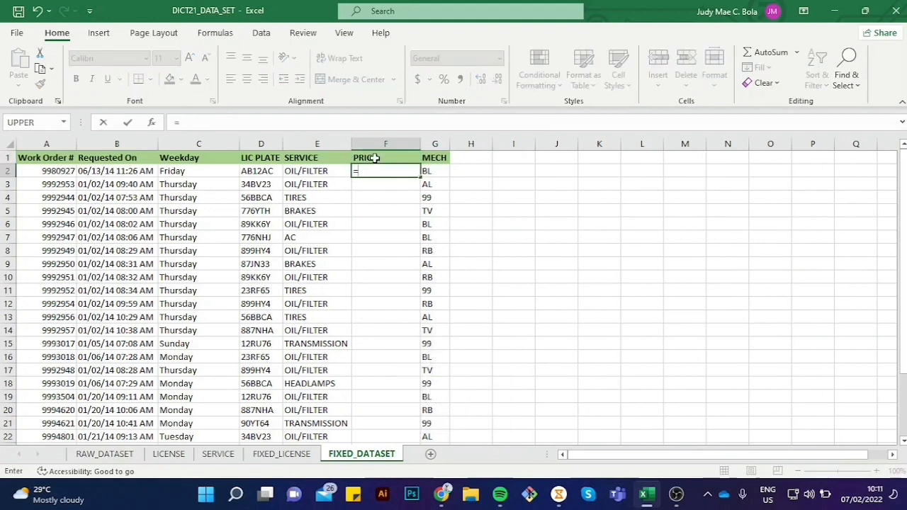
type("VLO")
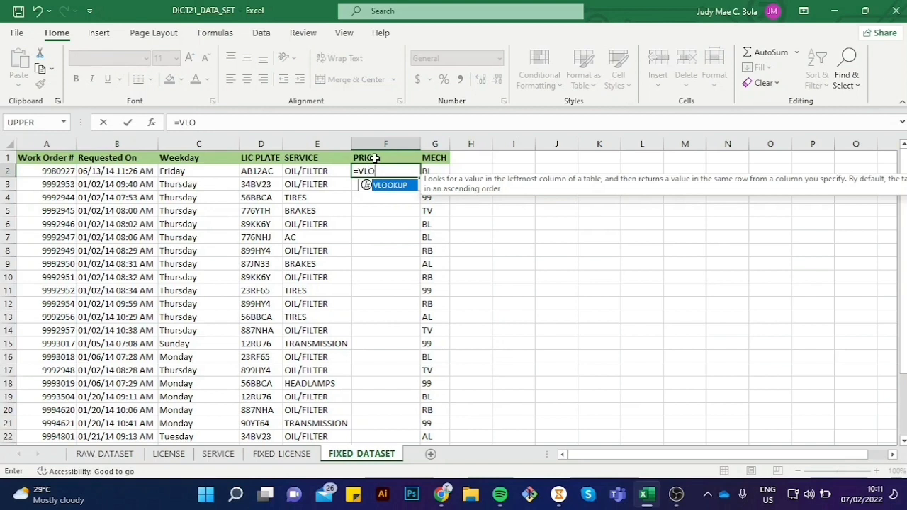
type("O")
key("Tab")
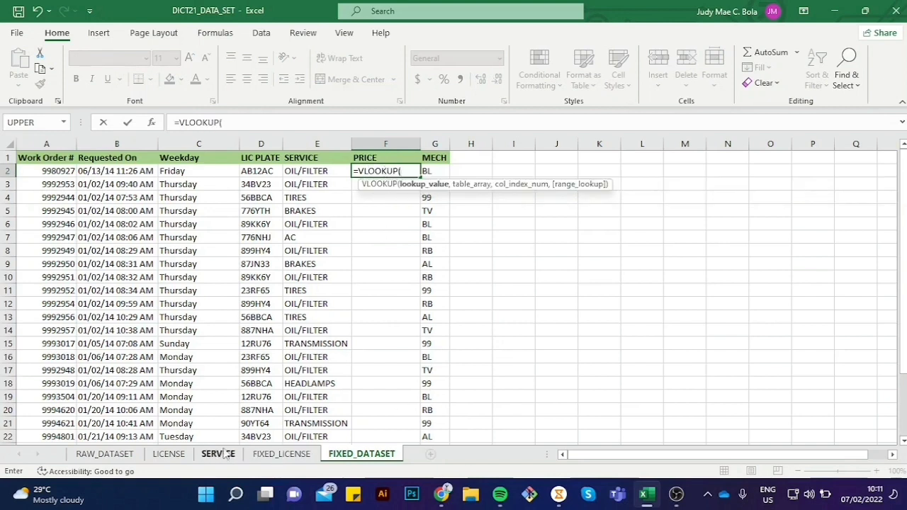
left_click(321, 170)
type(",")
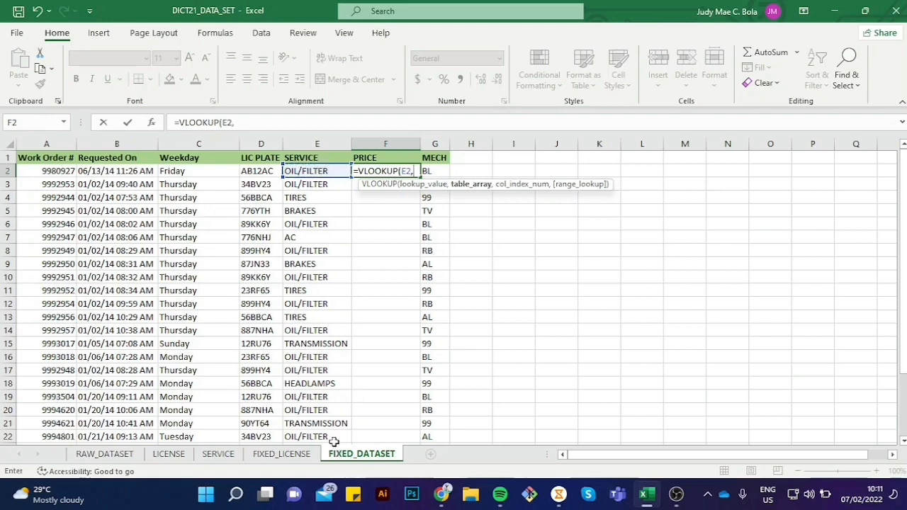
left_click(218, 454)
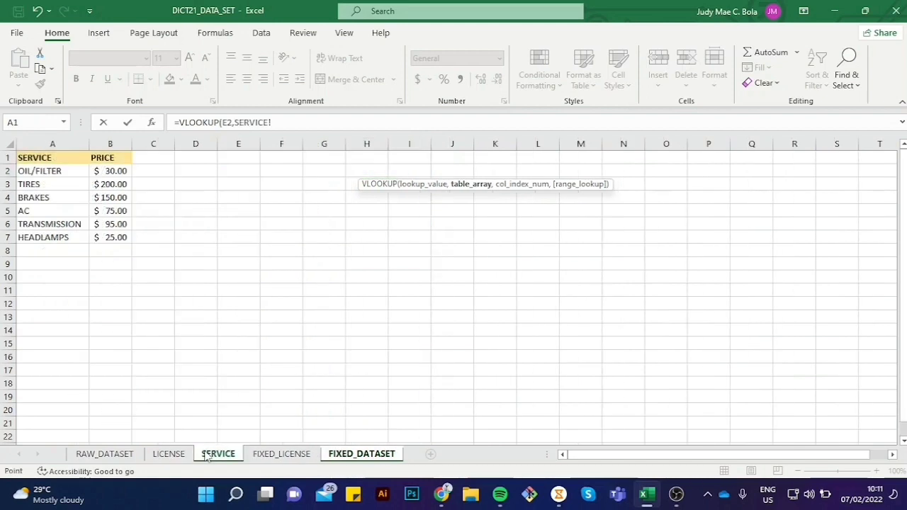
left_click_drag(27, 160, 108, 238)
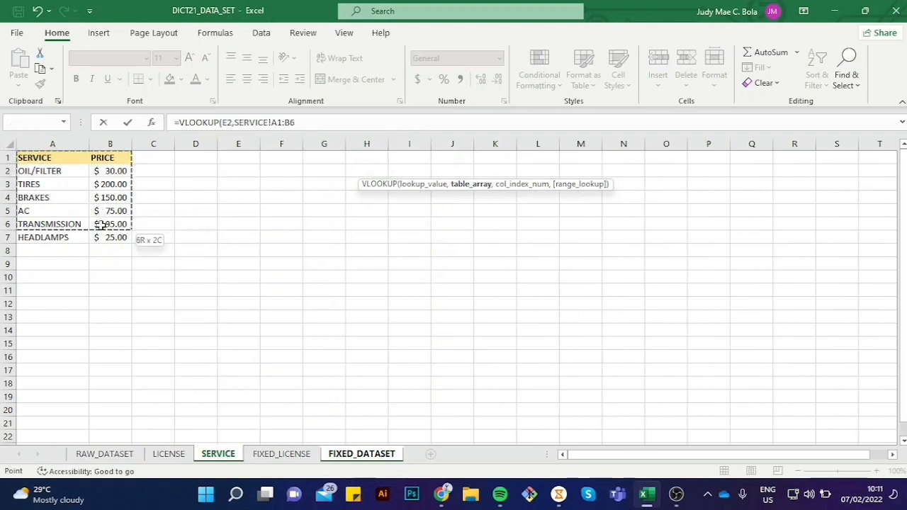
key("F4")
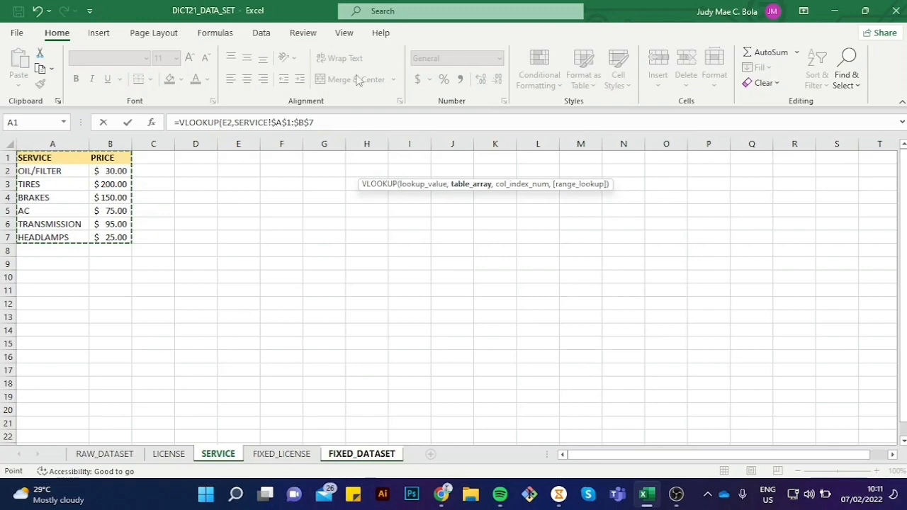
left_click(341, 122)
type(",2")
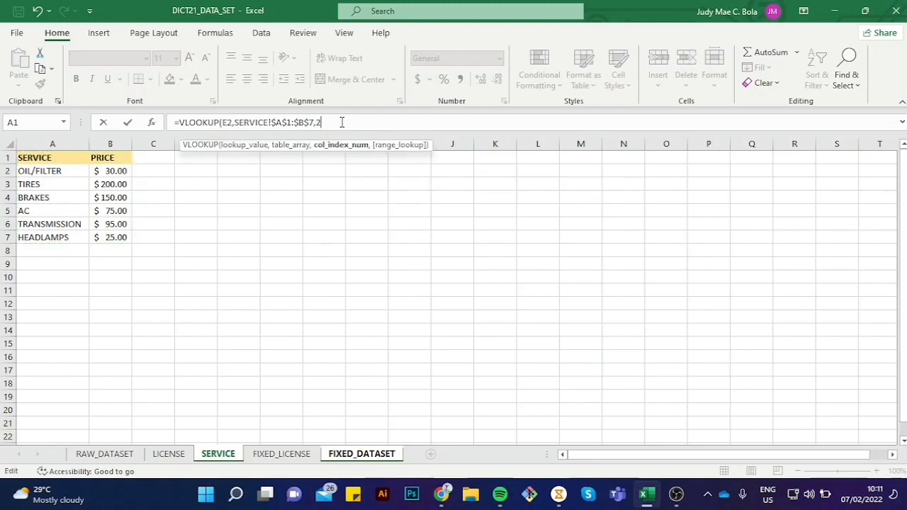
type(",")
key("Down")
key("Tab")
key("Return")
key("Right")
key("Right")
key("Right")
key("Right")
key("Right")
key("Right")
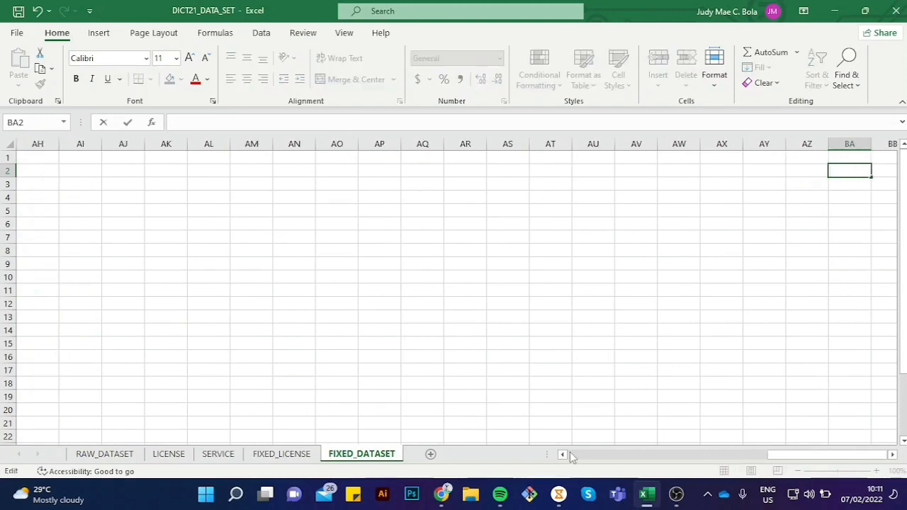
mouse_move(800, 457)
left_mouse_down()
mouse_move(658, 462)
mouse_move(405, 439)
left_mouse_up()
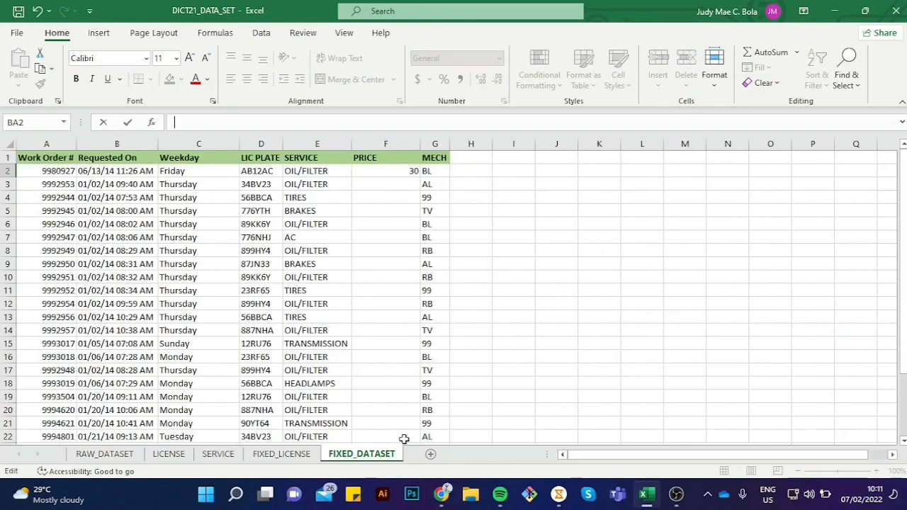
Step: Fill the price lookup down column F and format the prices as Accounting
left_click(406, 171)
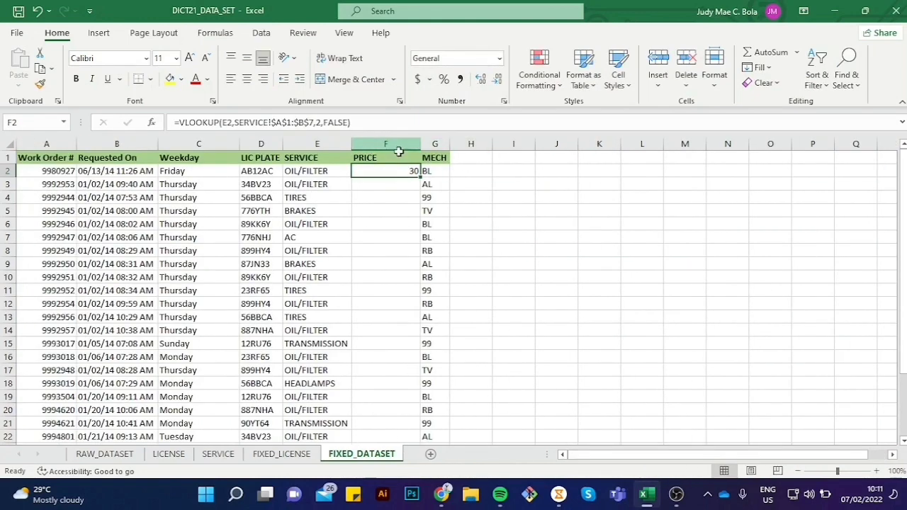
double_click(422, 178)
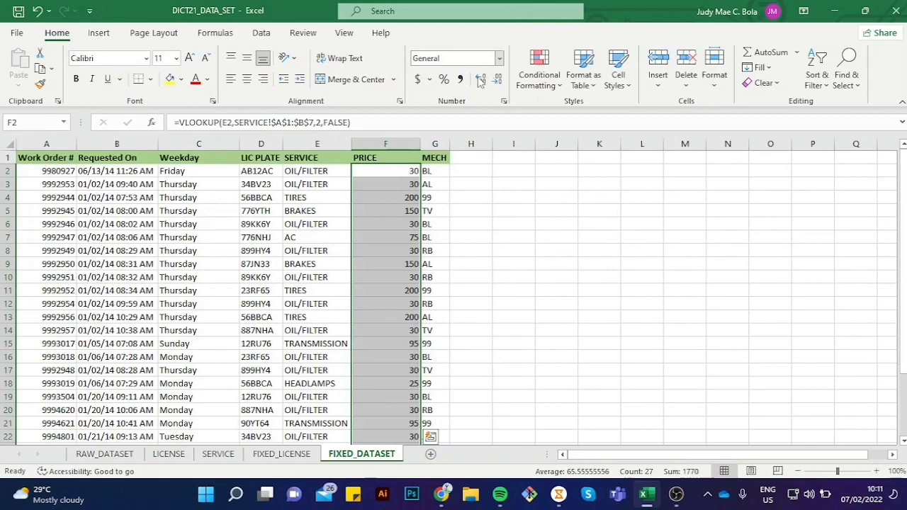
left_click(499, 58)
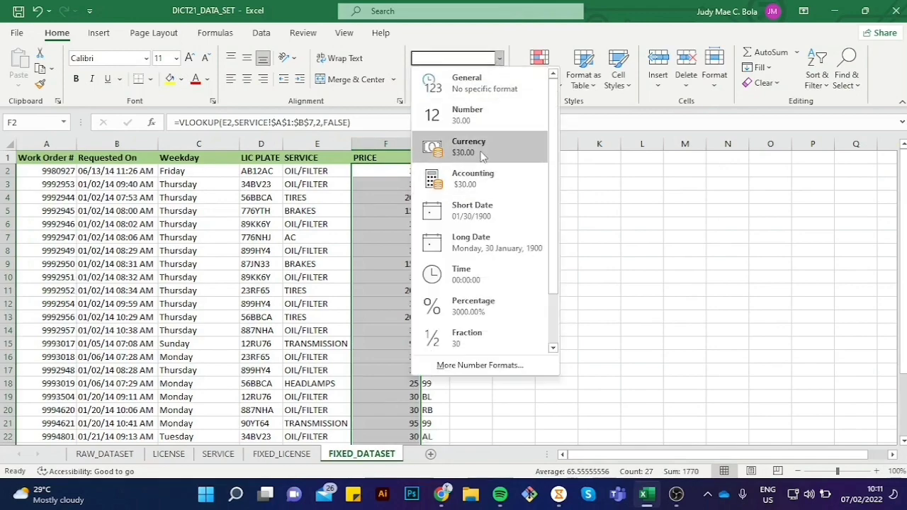
left_click(469, 146)
scroll(394, 345, "down", 2)
scroll(397, 348, "down", 4)
scroll(396, 348, "up", 2)
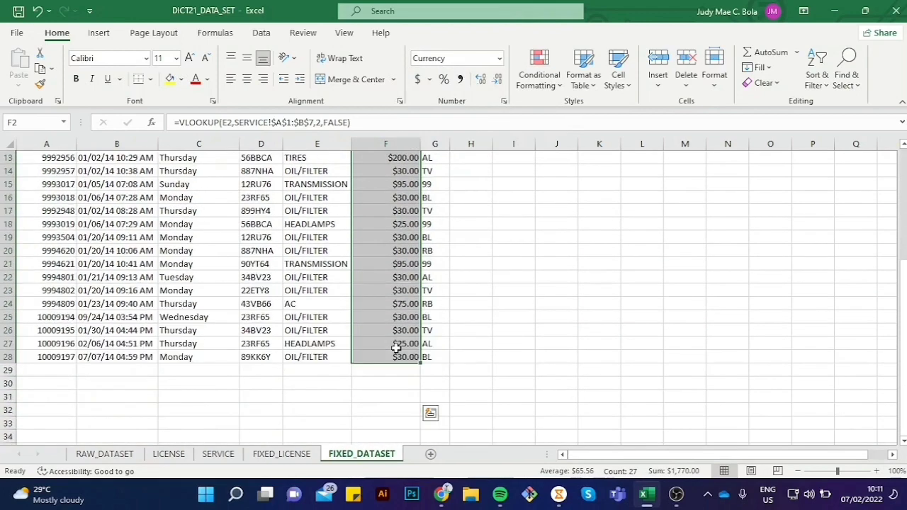
scroll(397, 348, "up", 1)
left_click(418, 79)
scroll(424, 224, "up", 3)
scroll(424, 224, "down", 2)
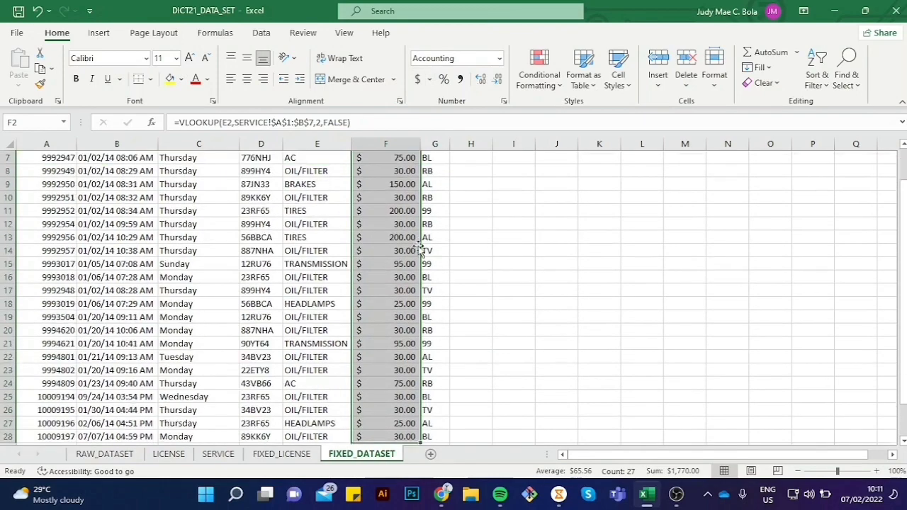
scroll(462, 247, "down", 4)
scroll(402, 259, "up", 4)
scroll(402, 260, "up", 2)
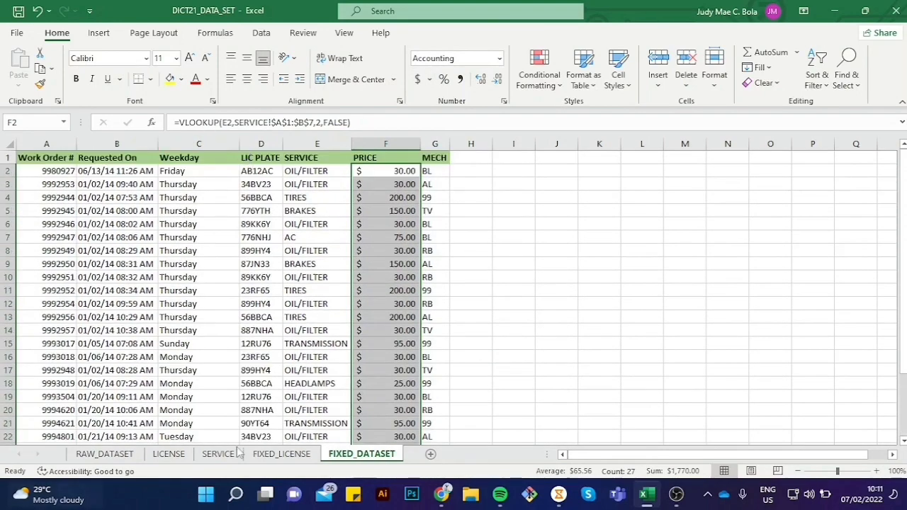
left_click(281, 454)
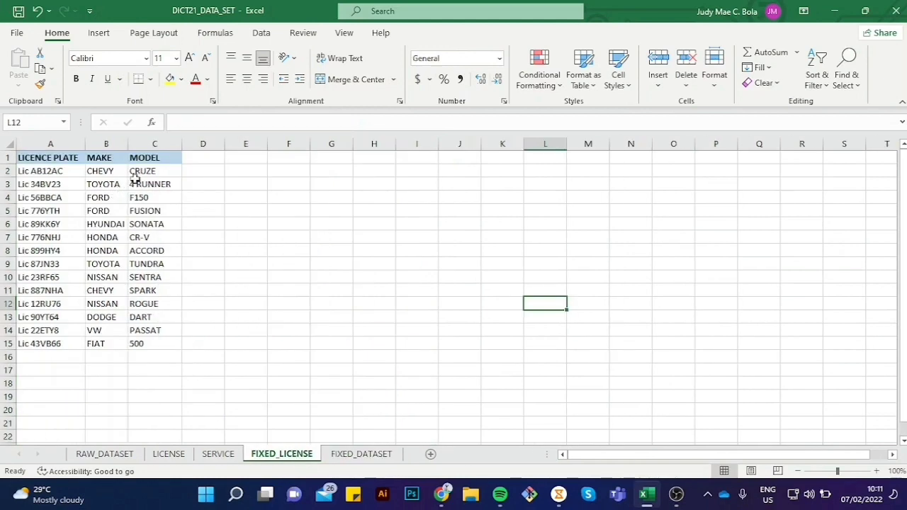
Step: Start a RIGHT formula in D2 using LEN(A2) minus FIND on A2
double_click(201, 171)
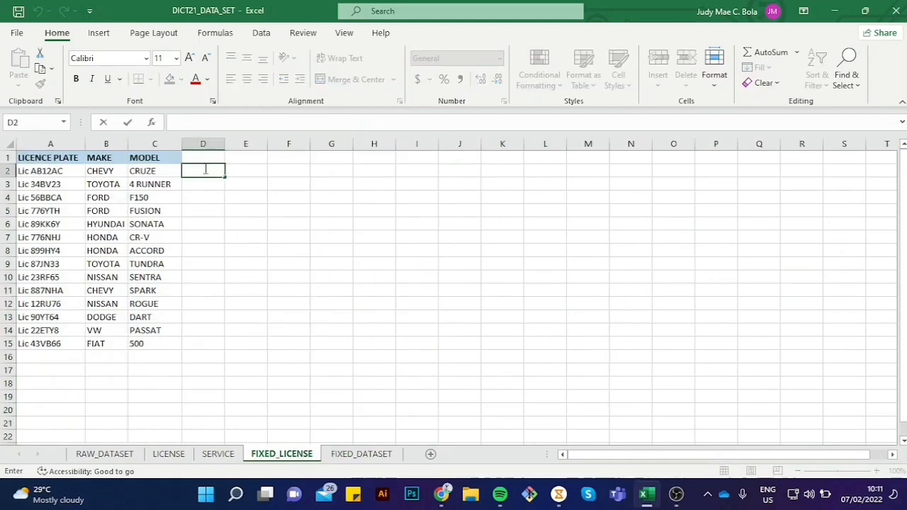
type("=F")
key("BackSpace")
type("L")
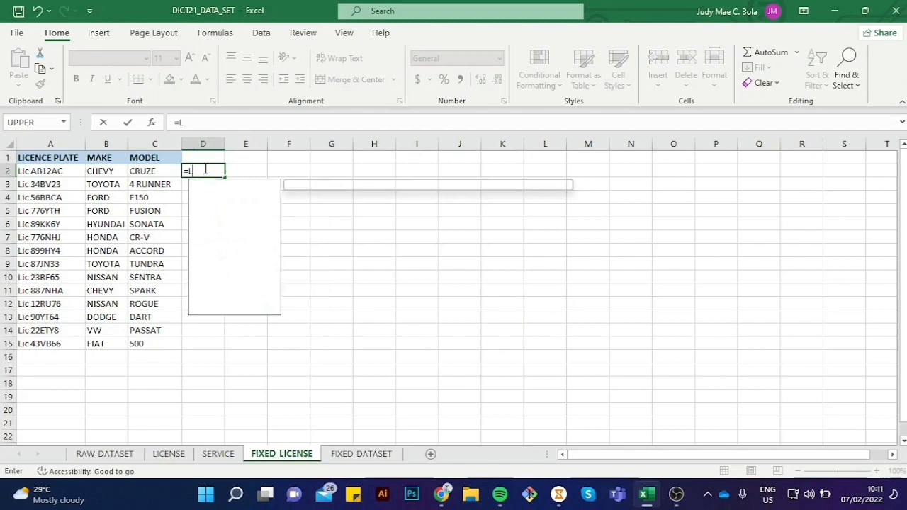
key("BackSpace")
type("RI")
key("Tab")
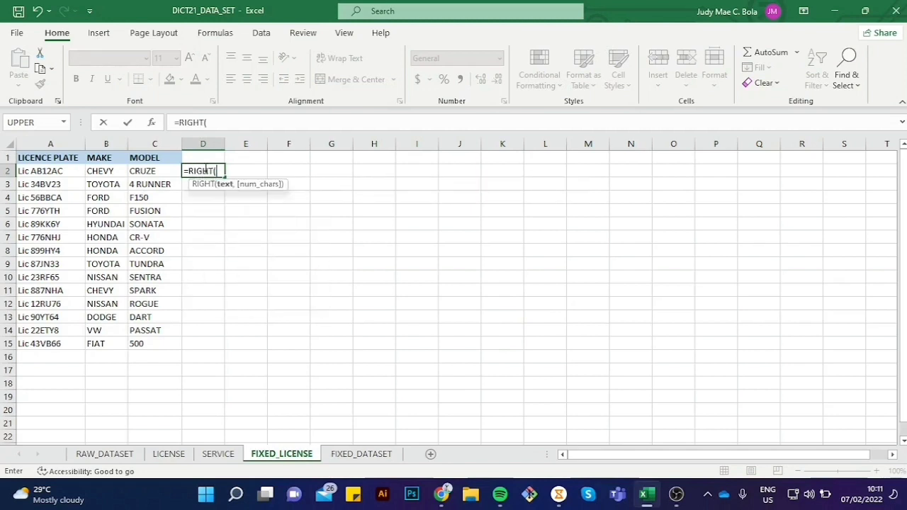
key("Left")
key("Left")
key("Left")
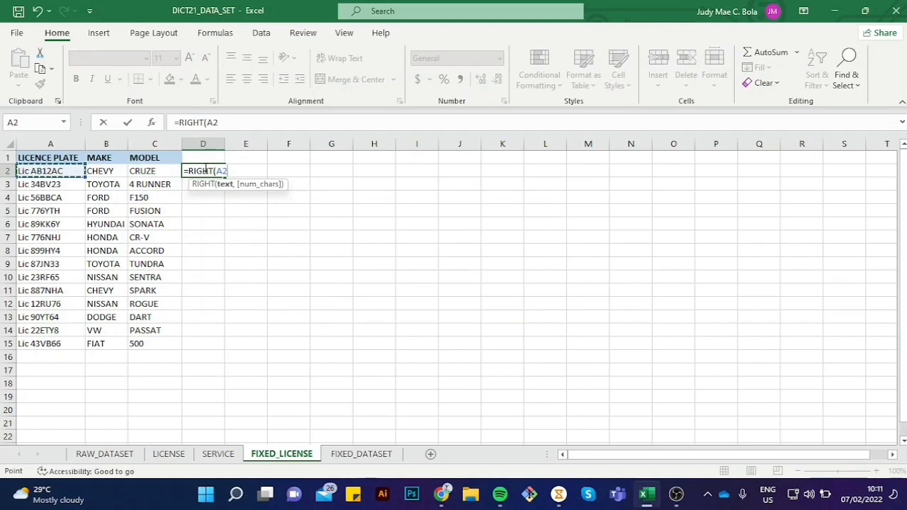
type(",LEN")
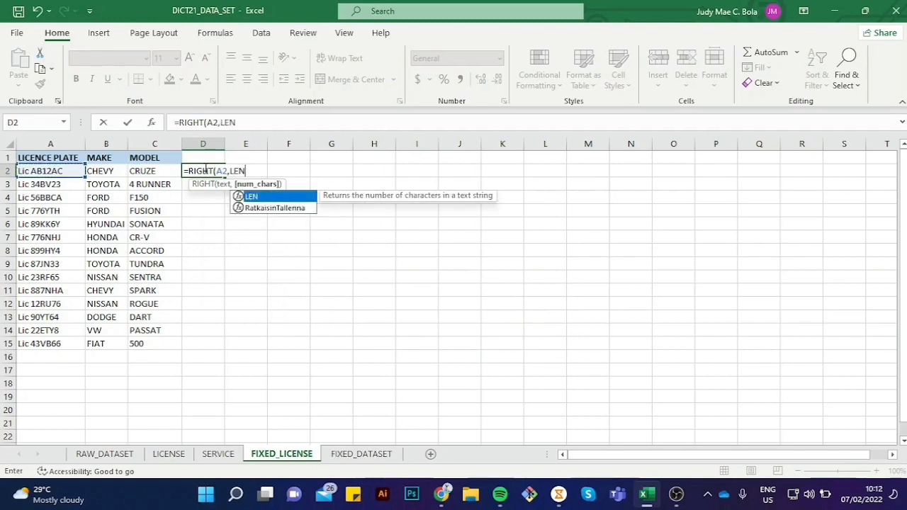
type("(")
key("Left")
key("Left")
key("Left")
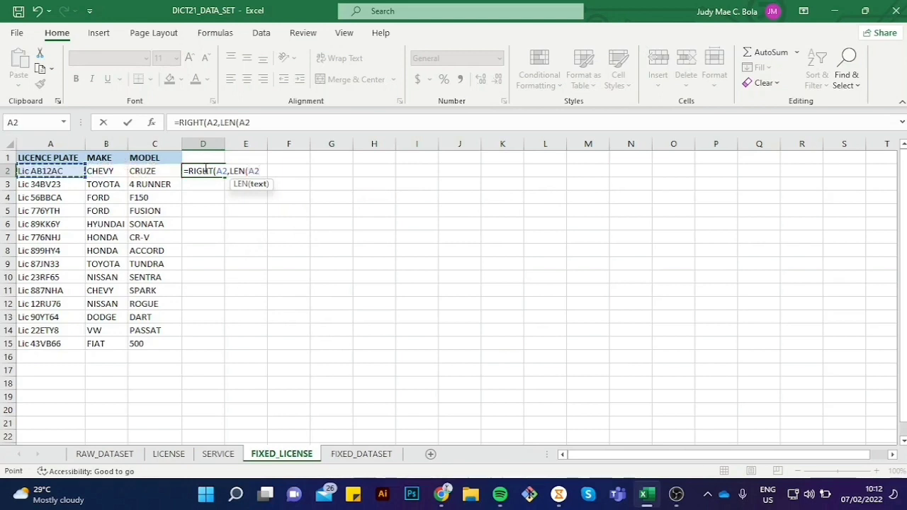
type(")-")
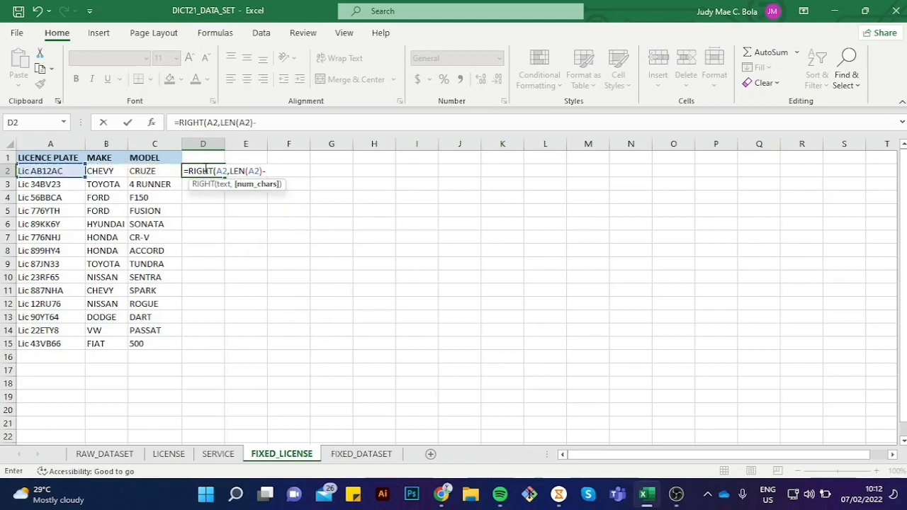
type("FIND")
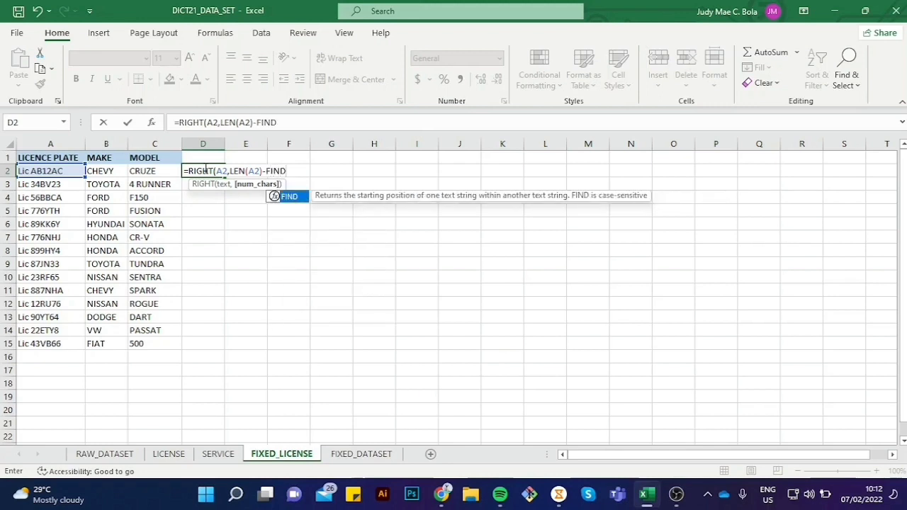
type("(")
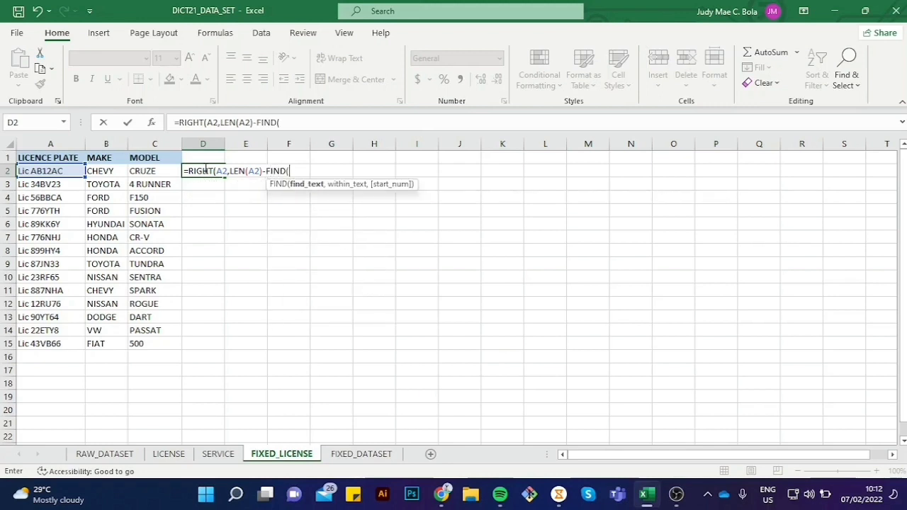
key("Left")
key("Left")
key("Left")
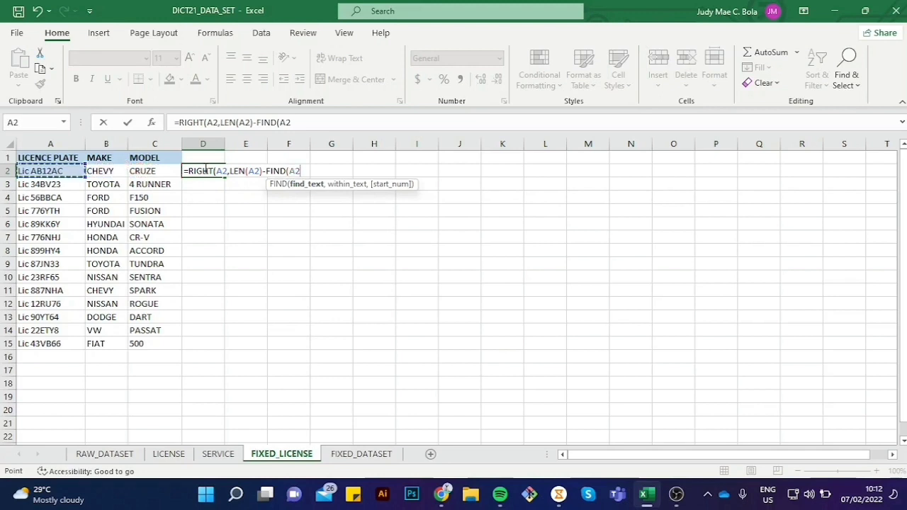
type(",")
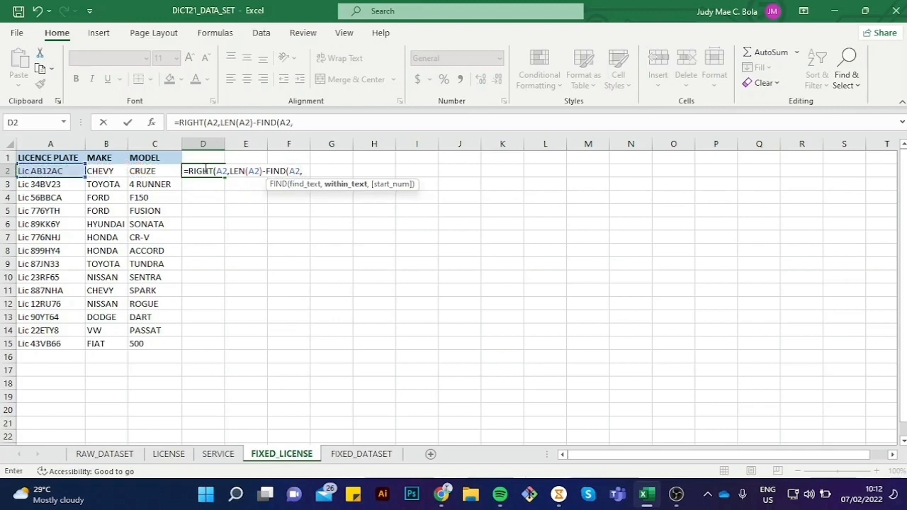
key("Left")
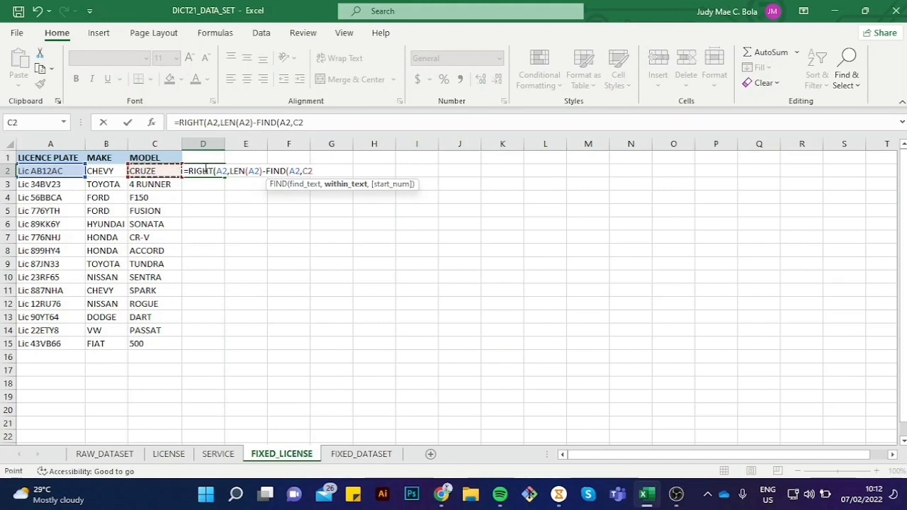
key("Left")
key("Left")
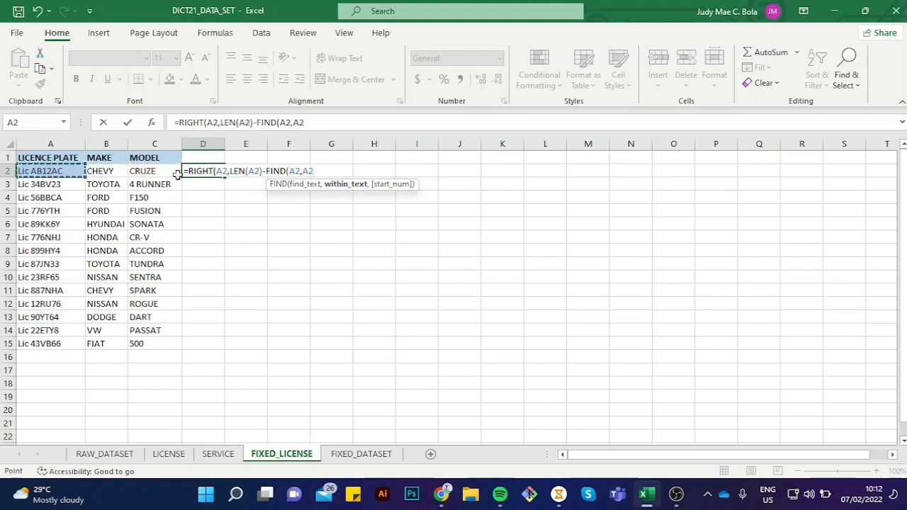
Step: Set FIND's search text to "", enter the formula and accept Excel's correction
left_click(299, 172)
key("BackSpace")
key("BackSpace")
type("\"\"")
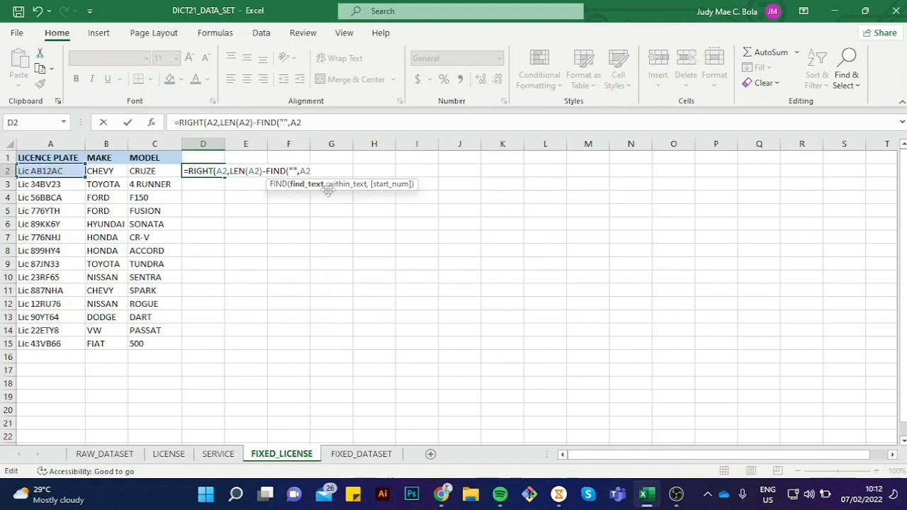
left_click(313, 172)
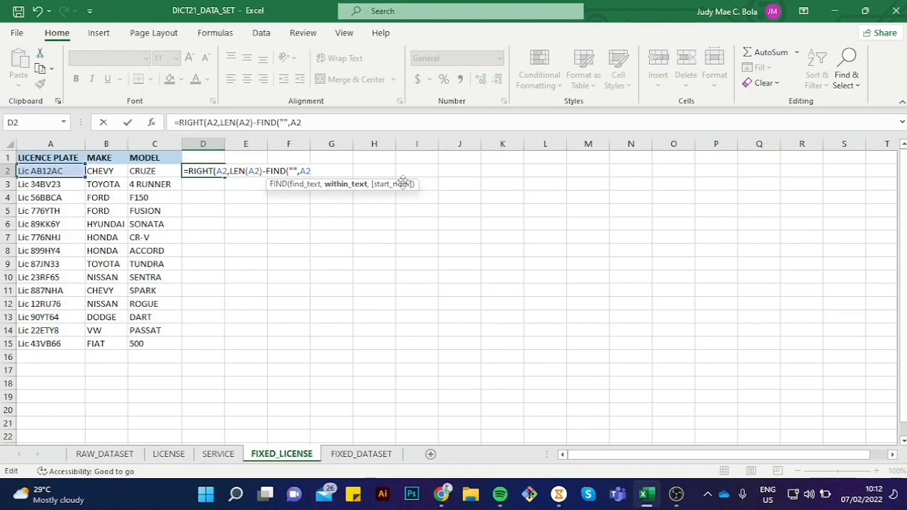
type(")")
key("Return")
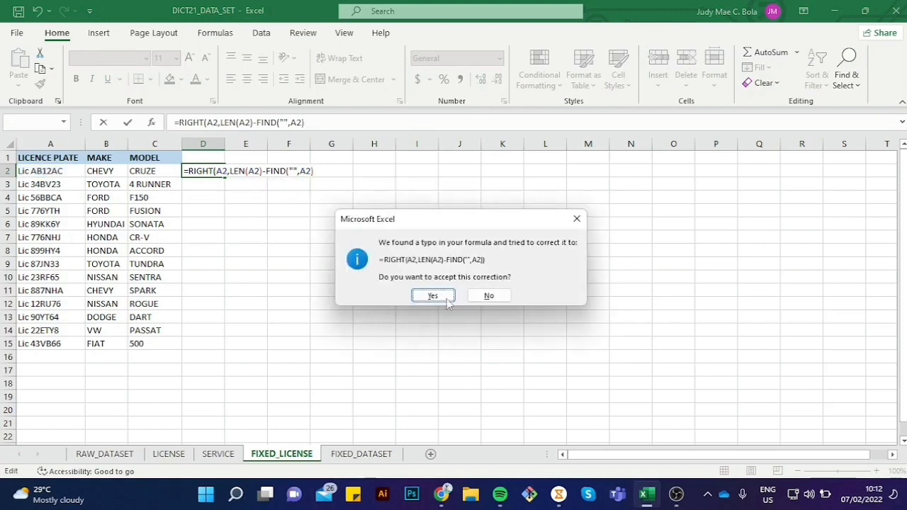
left_click(433, 294)
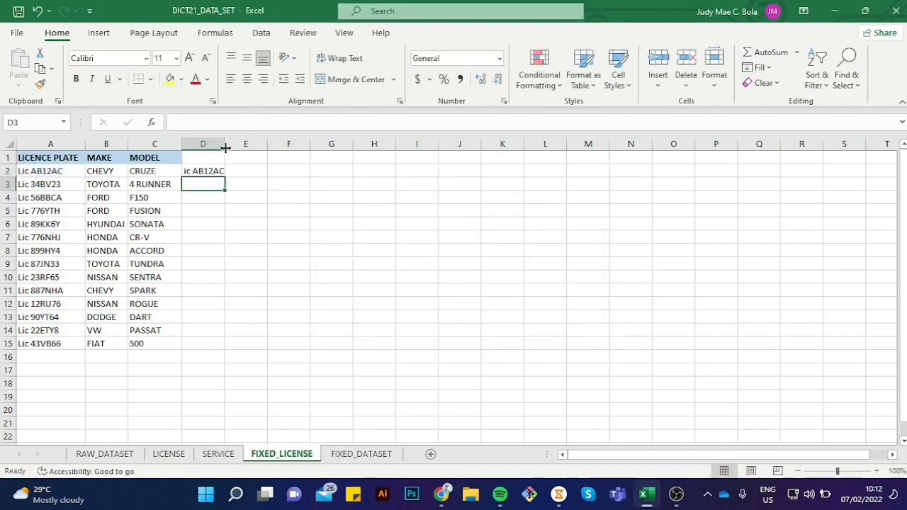
Step: Fix D2's formula so FIND searches for a space: =RIGHT(A2,LEN(A2)-FIND(" ",A2))
left_click_drag(224, 150, 227, 149)
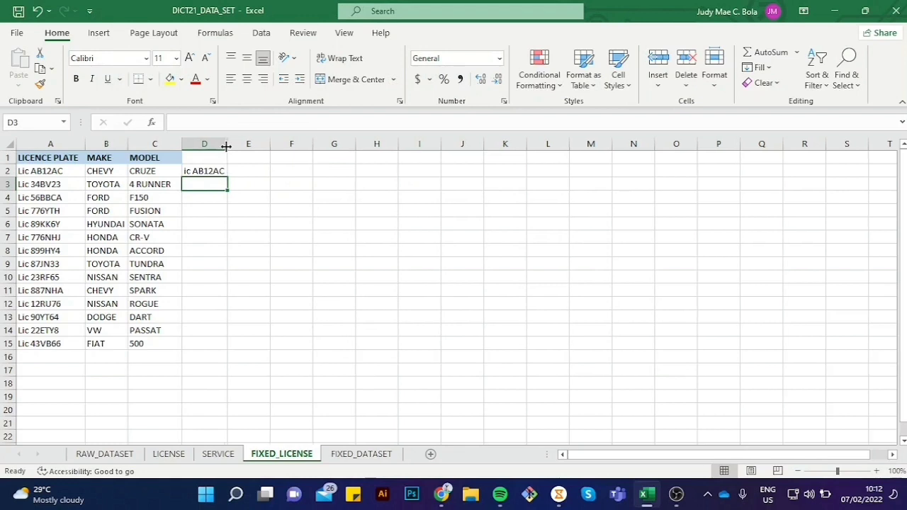
double_click(188, 171)
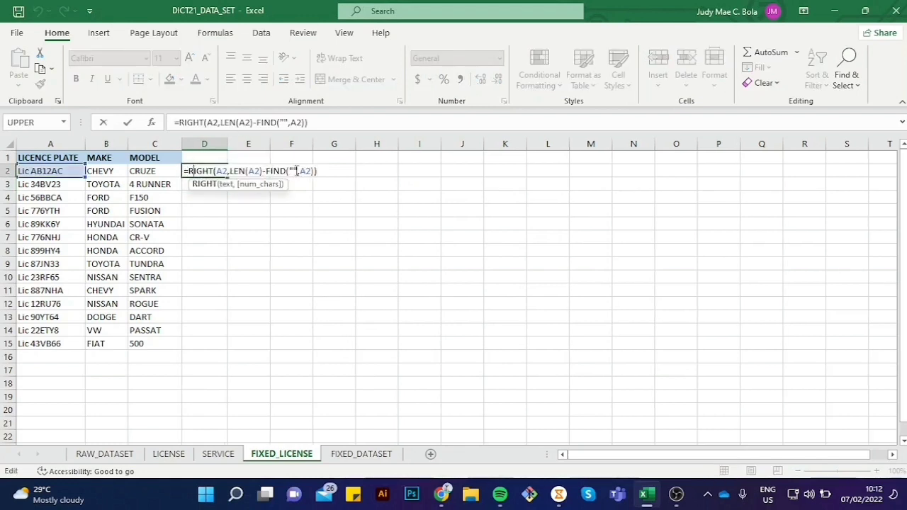
left_click(296, 170)
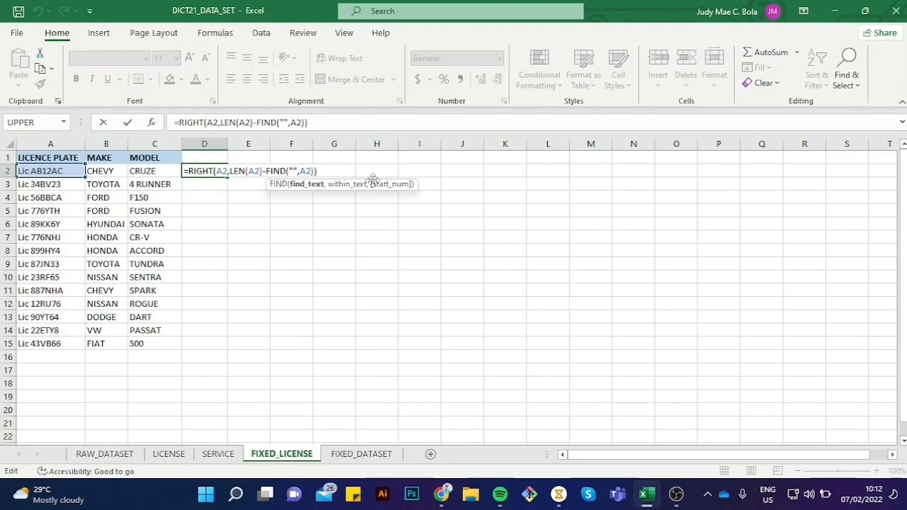
key("Return")
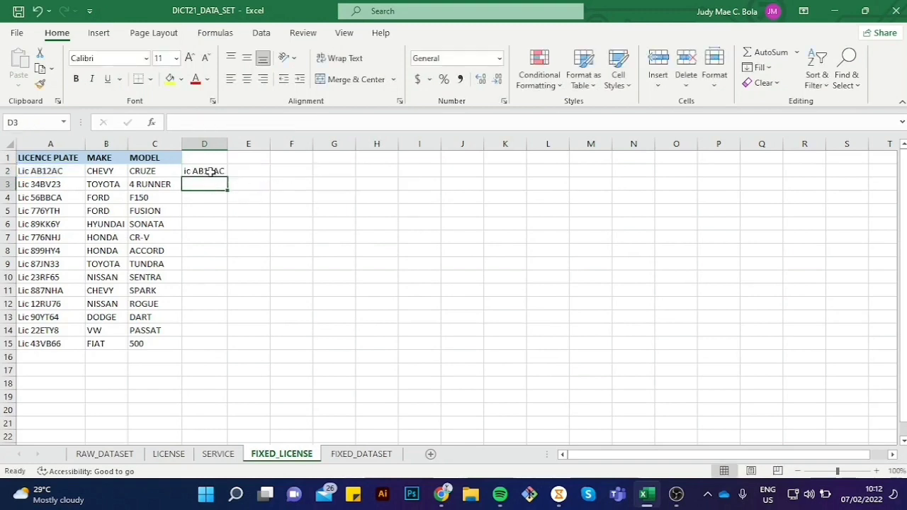
double_click(212, 171)
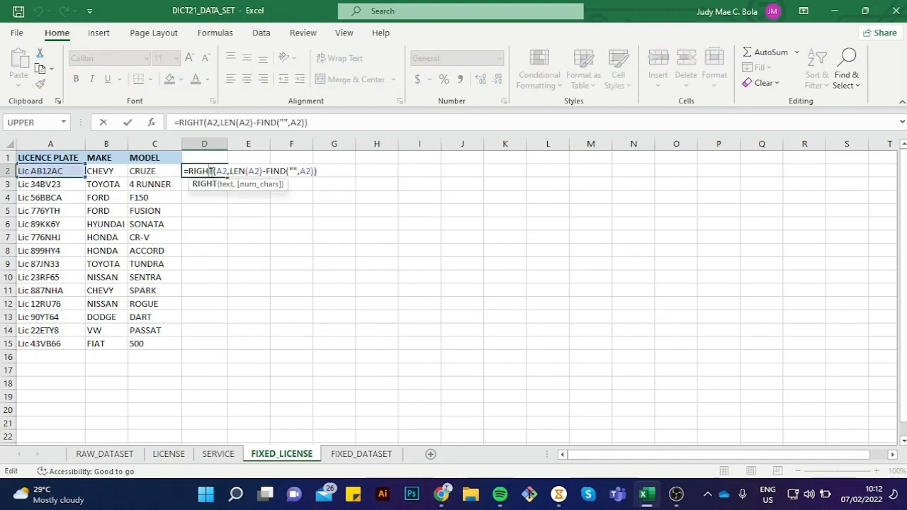
left_click(295, 171)
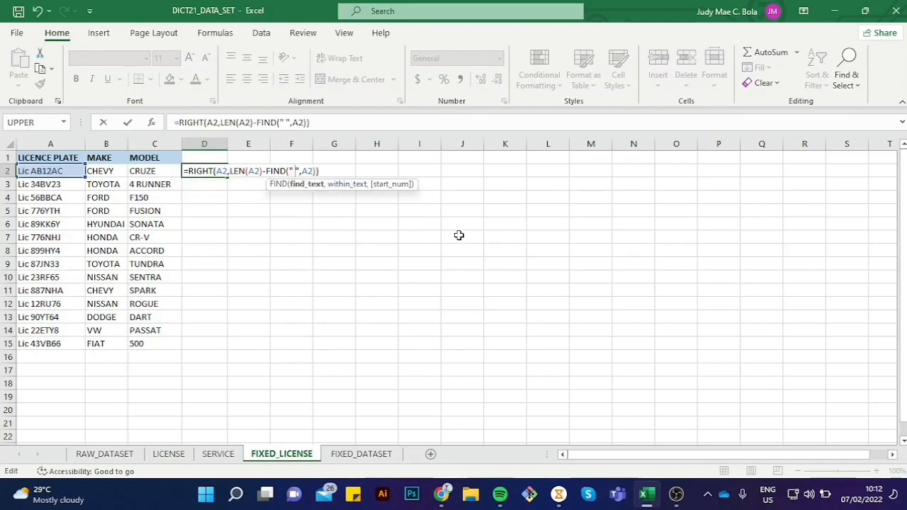
key("Return")
Step: Fill the extraction formula from D2 down to D15, giving codes like AB12AC
left_click(204, 168)
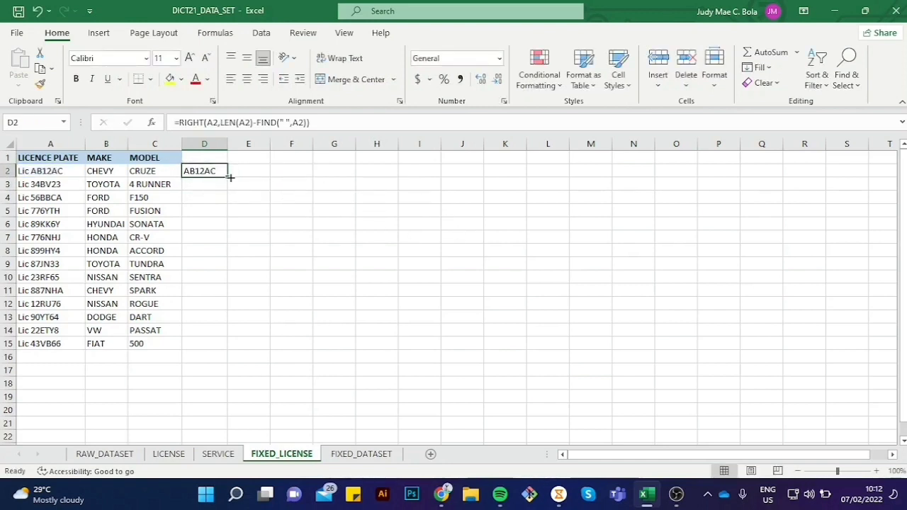
double_click(228, 177)
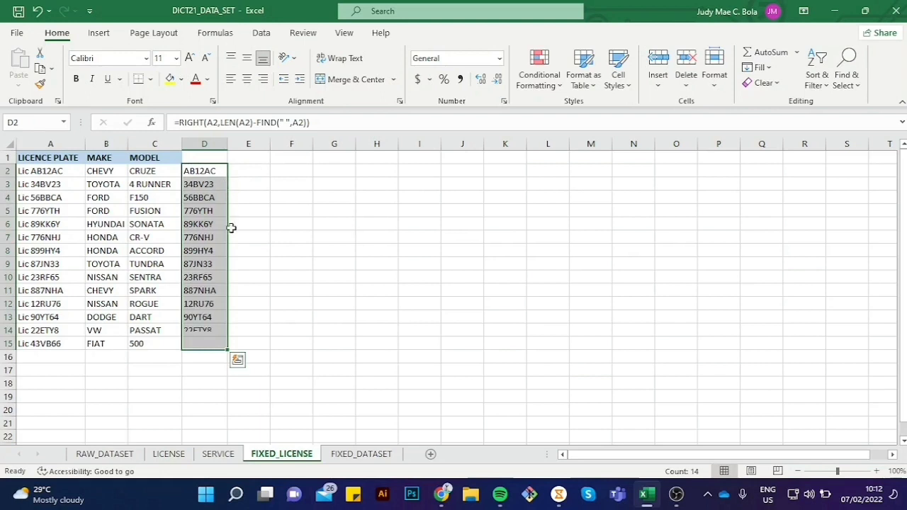
right_click(203, 177)
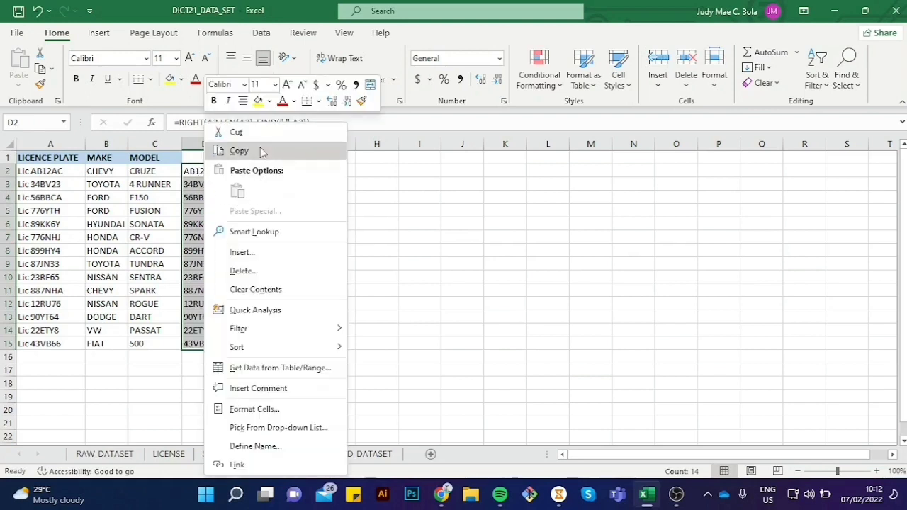
Step: Paste the extracted plates from column D into A2 as plain values
left_click(260, 150)
left_click(60, 168)
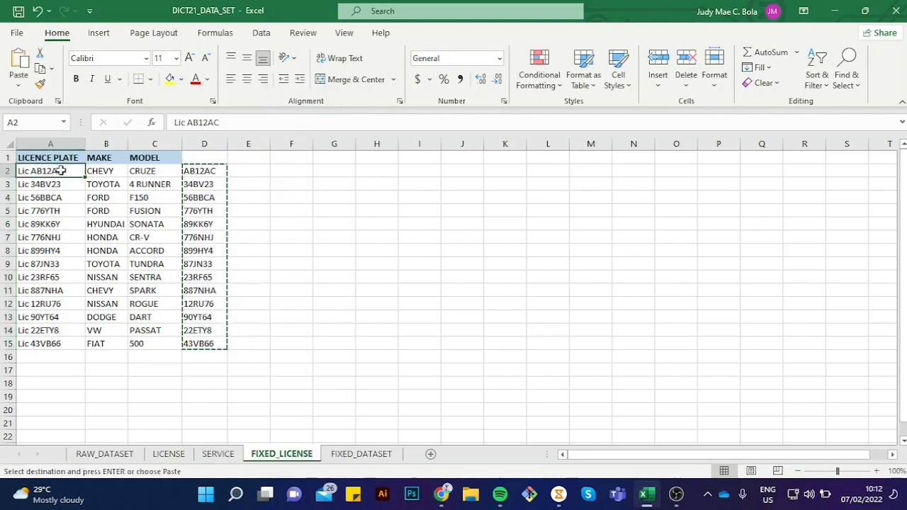
key("ctrl+v")
key("ctrl+z")
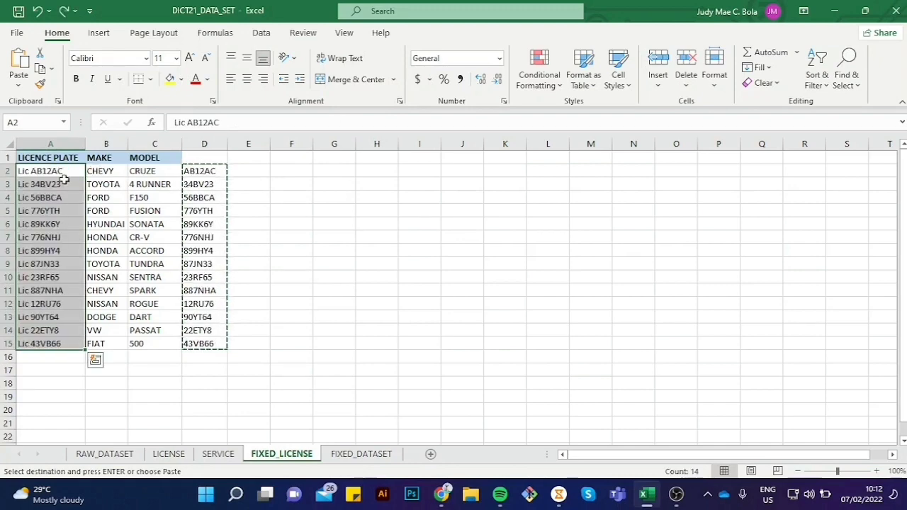
left_click(59, 172)
right_click(58, 173)
left_click(109, 170)
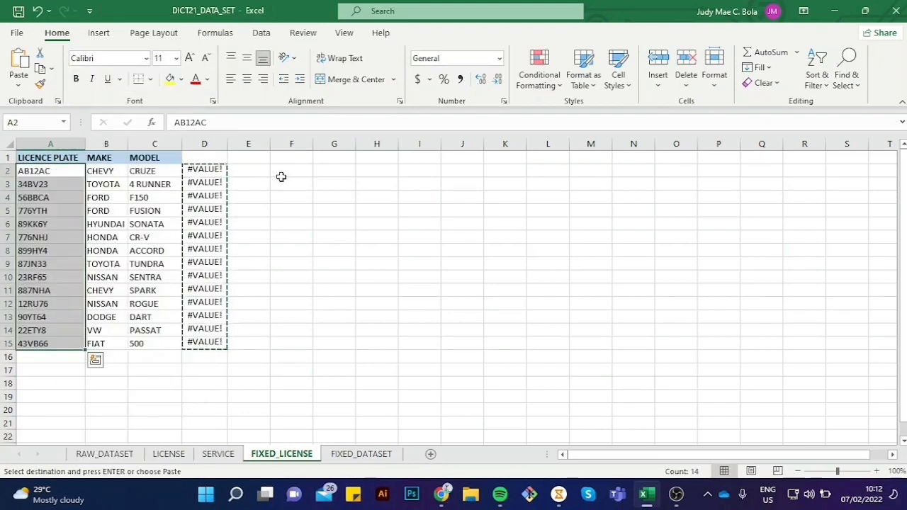
left_click(378, 210)
Step: Delete the helper column D
left_click(203, 143)
right_click(204, 144)
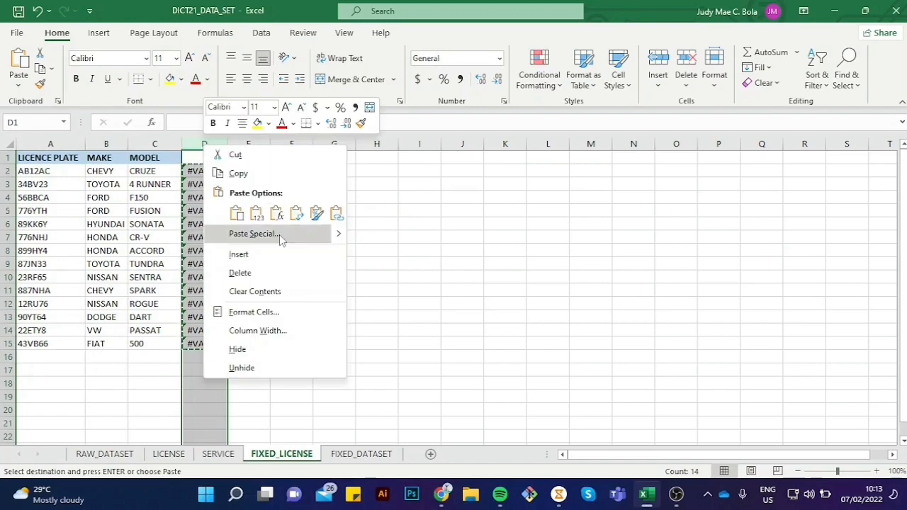
left_click(267, 272)
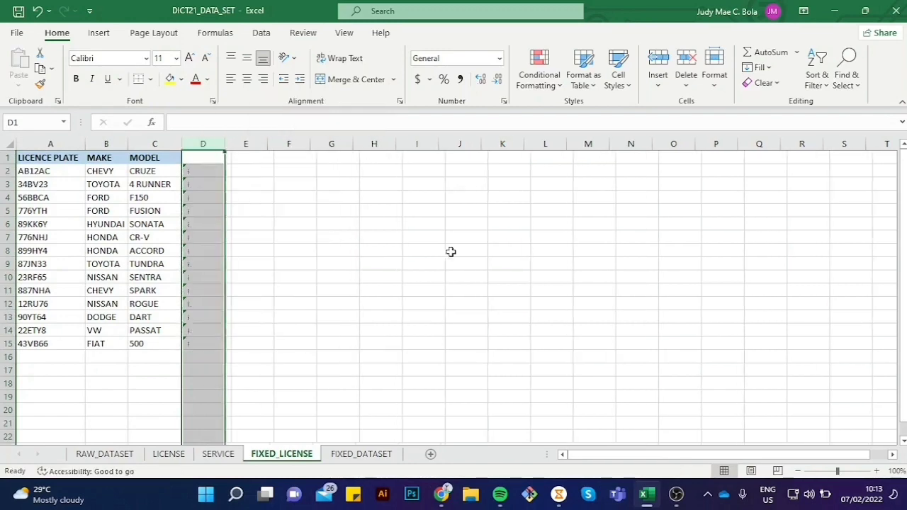
left_click(459, 250)
scroll(61, 186, "down", 1)
scroll(71, 216, "up", 1)
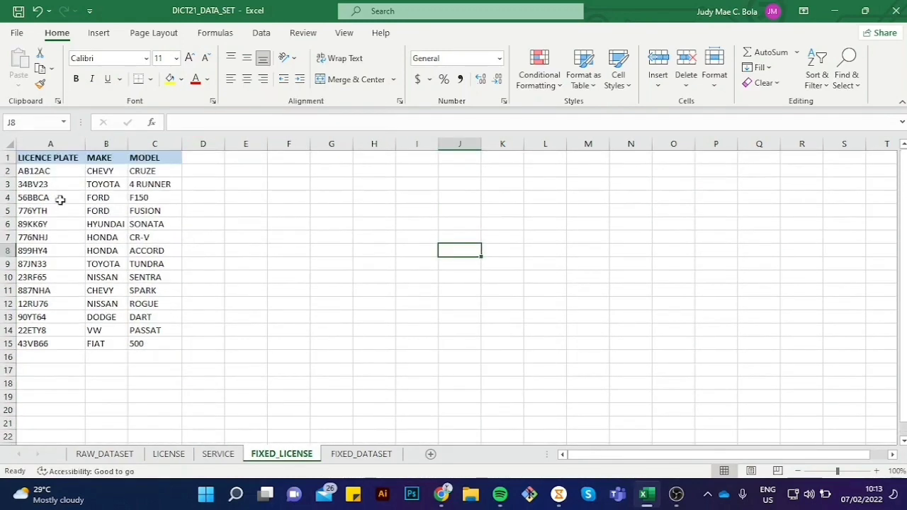
Step: Apply All Borders to the licence table A1:C15
left_click_drag(24, 157, 168, 344)
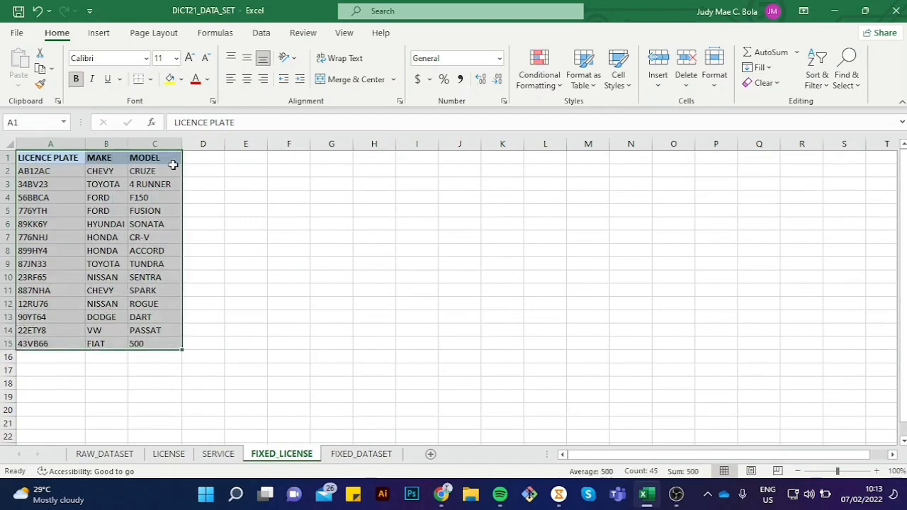
left_click(150, 79)
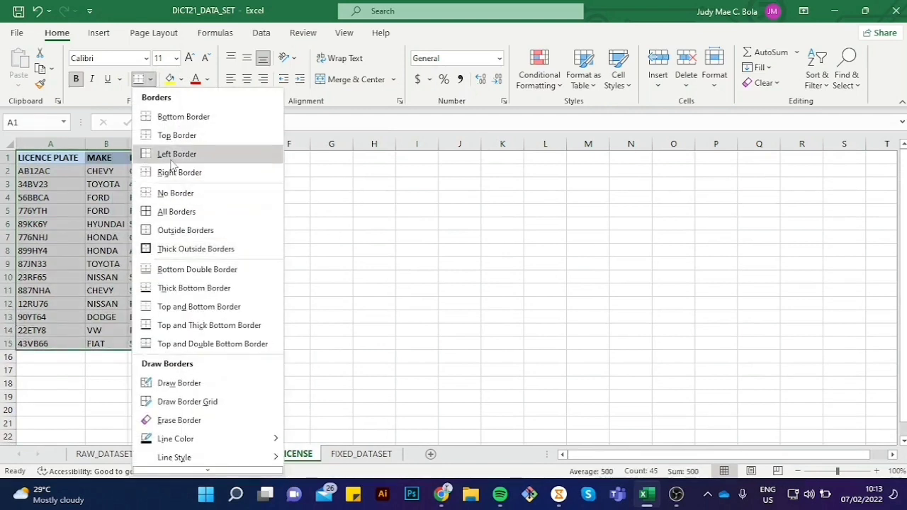
left_click(167, 211)
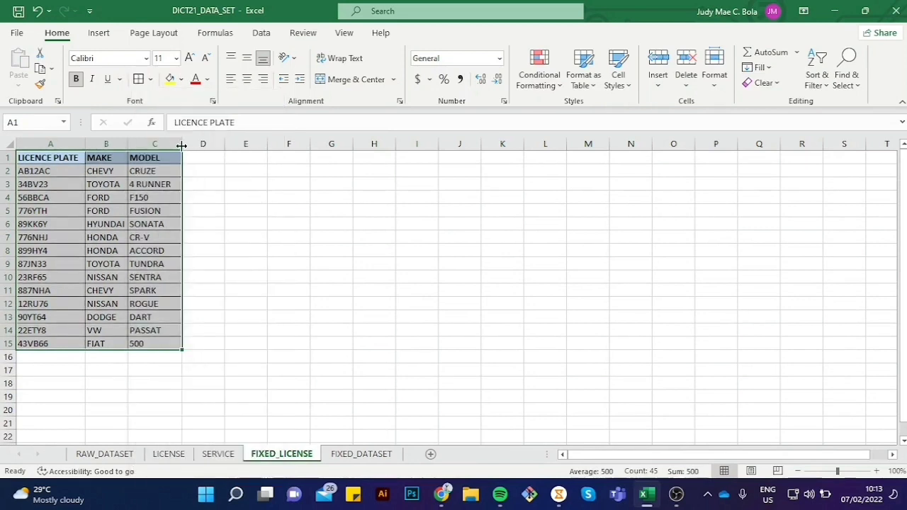
Step: Preview fill colours for A2:A15 without applying any, then switch to FIXED_DATASET
left_click(47, 177)
left_click_drag(59, 180, 71, 344)
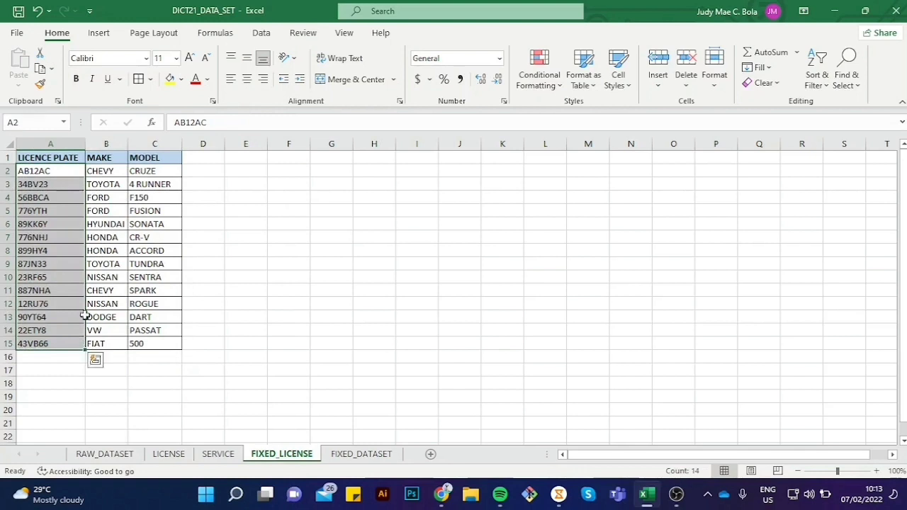
left_click(180, 79)
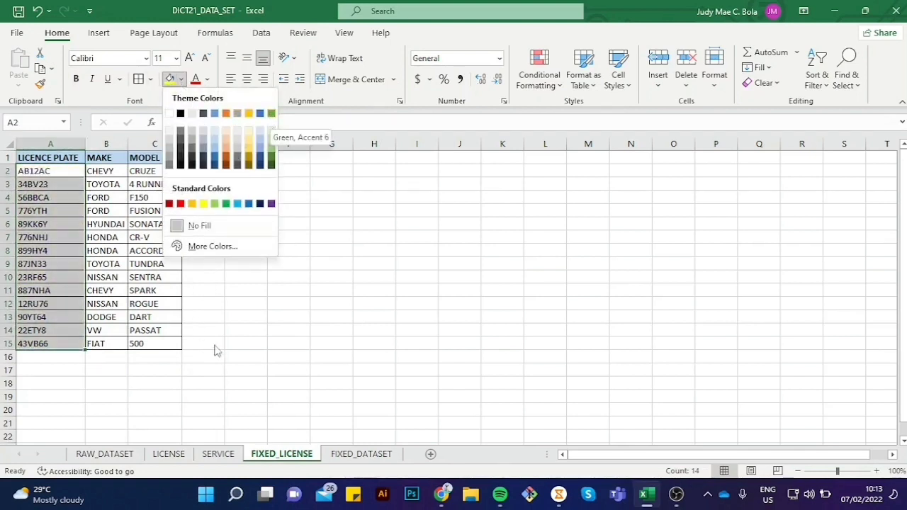
left_click(251, 355)
scroll(354, 424, "down", 2)
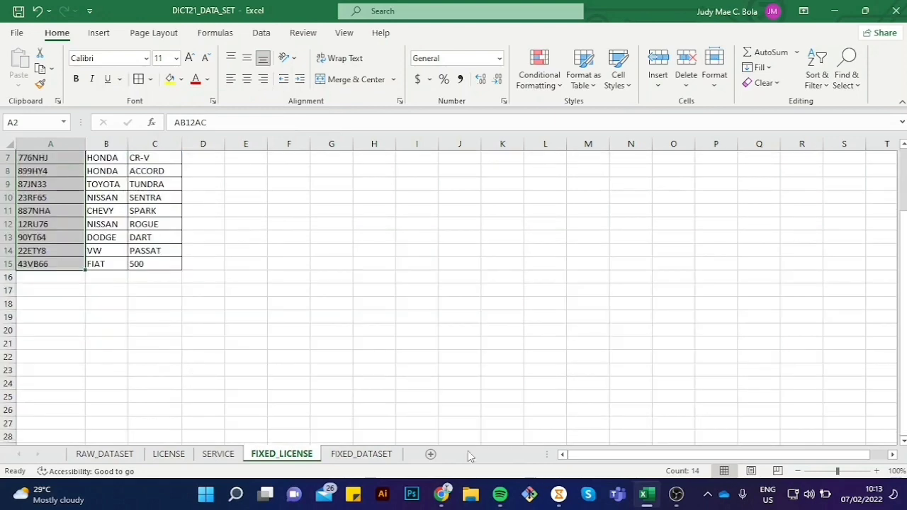
scroll(314, 382, "up", 2)
left_click(349, 456)
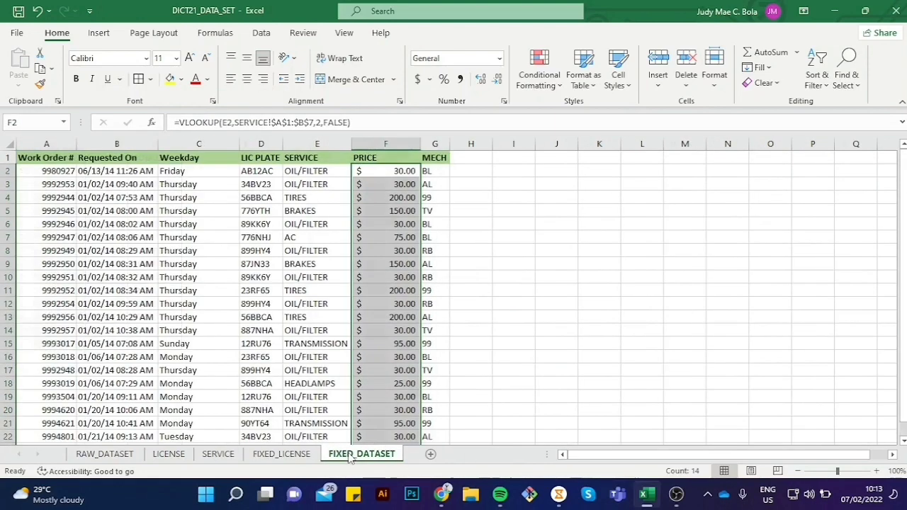
Step: Insert two blank columns before the SERVICE column
left_click(291, 145)
right_click(305, 145)
left_click(346, 259)
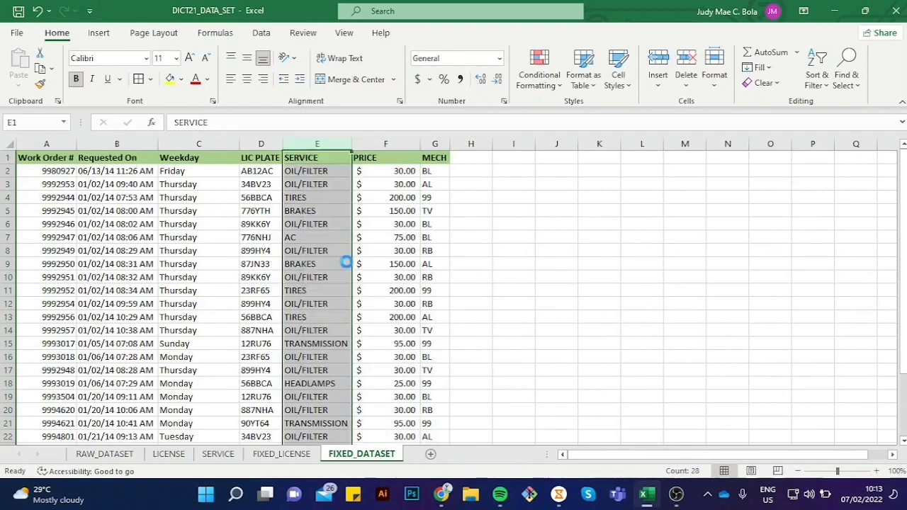
right_click(370, 146)
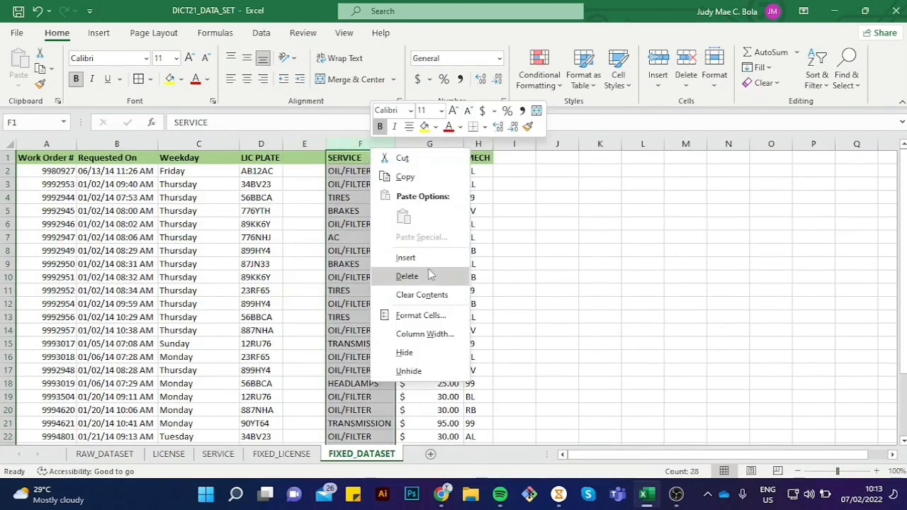
left_click(423, 260)
Step: Head the new columns MAKE in E1 and MODEL in F1
left_click(306, 159)
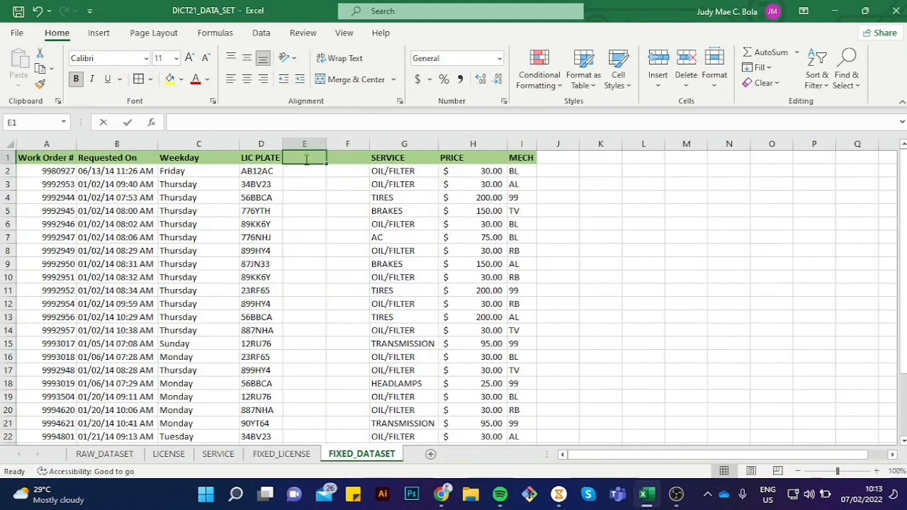
key("Caps_Lock")
key("Caps_Lock")
type("MAKE")
key("Tab")
type("MODEL")
key("Return")
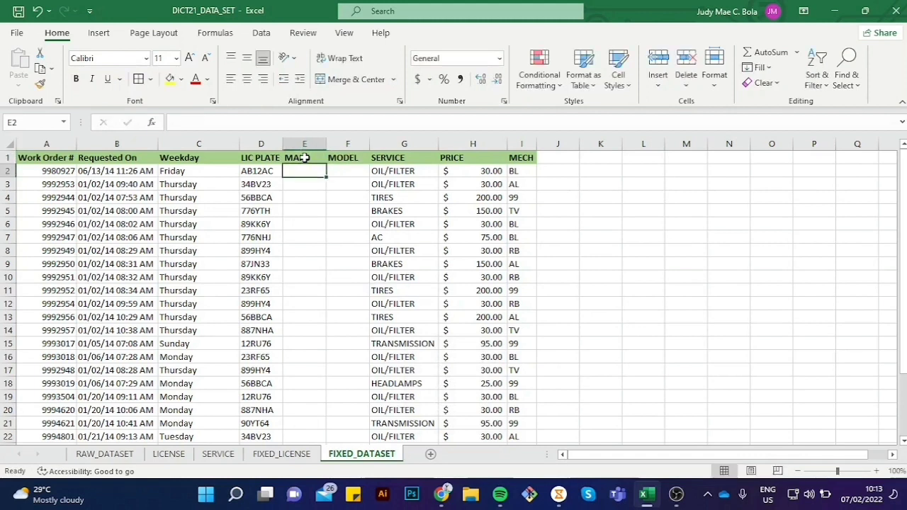
type("=")
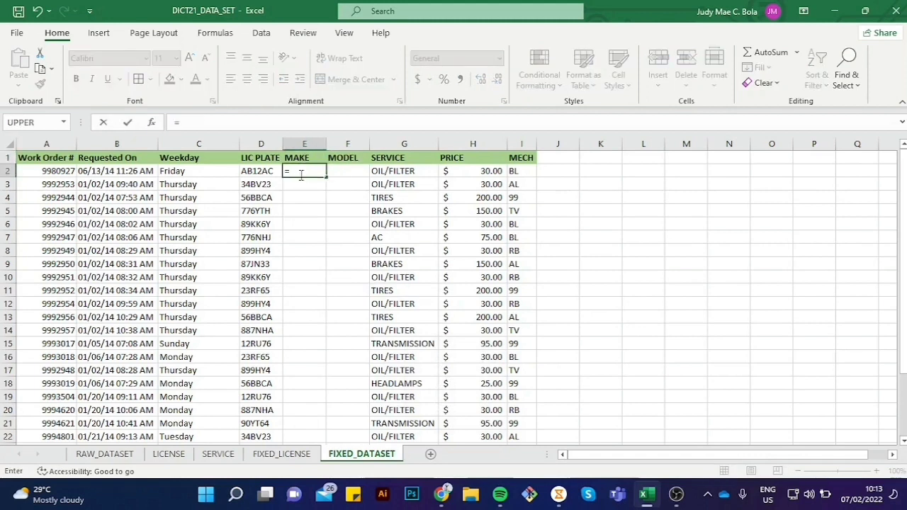
type("VL")
key("Tab")
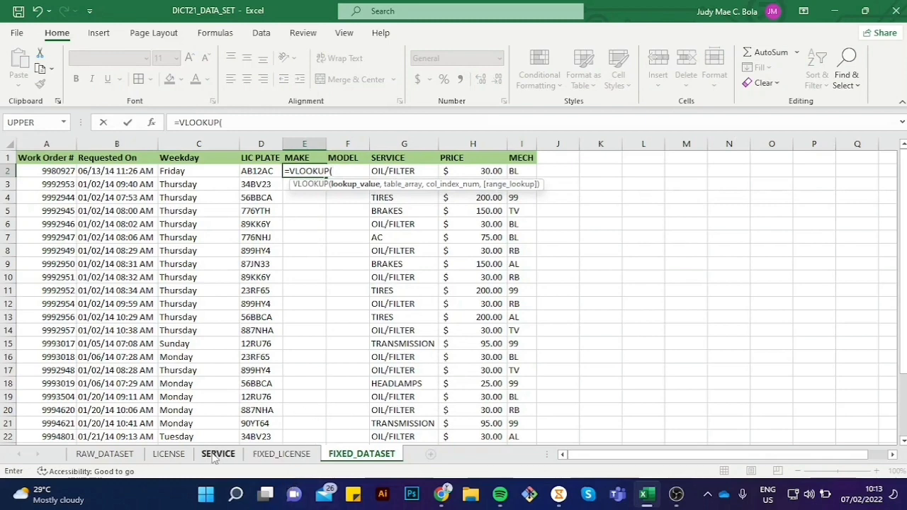
left_click(259, 457)
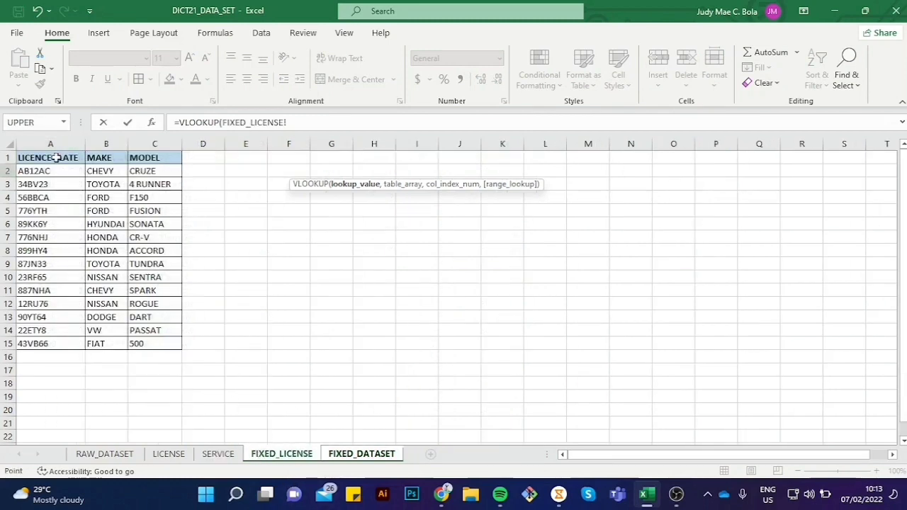
left_click_drag(56, 157, 178, 342)
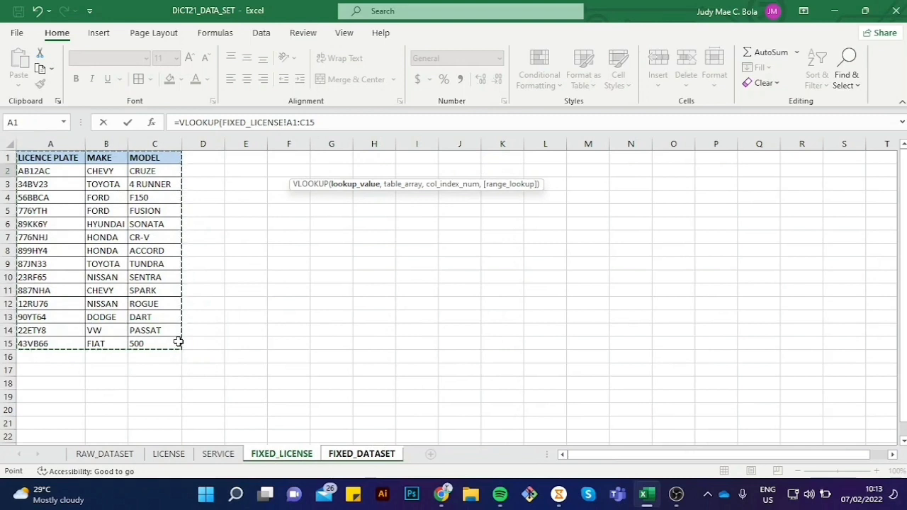
type("$")
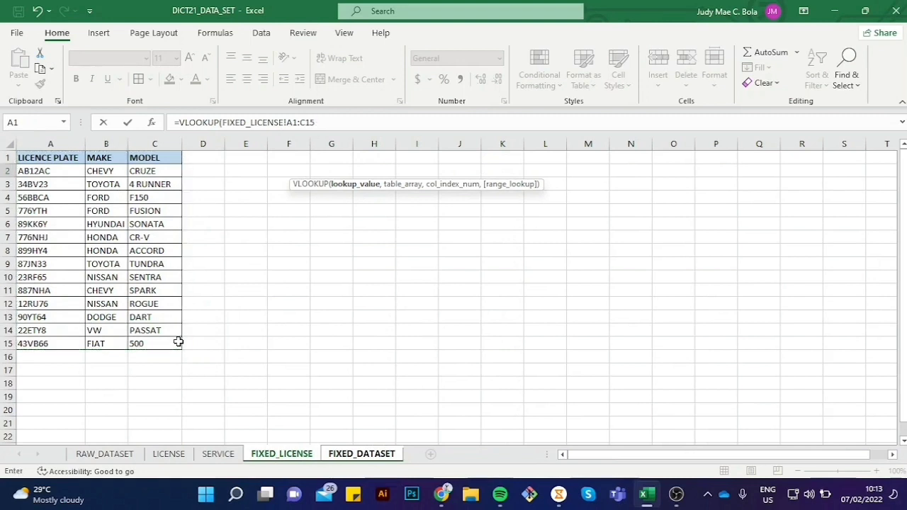
left_click_drag(326, 122, 222, 124)
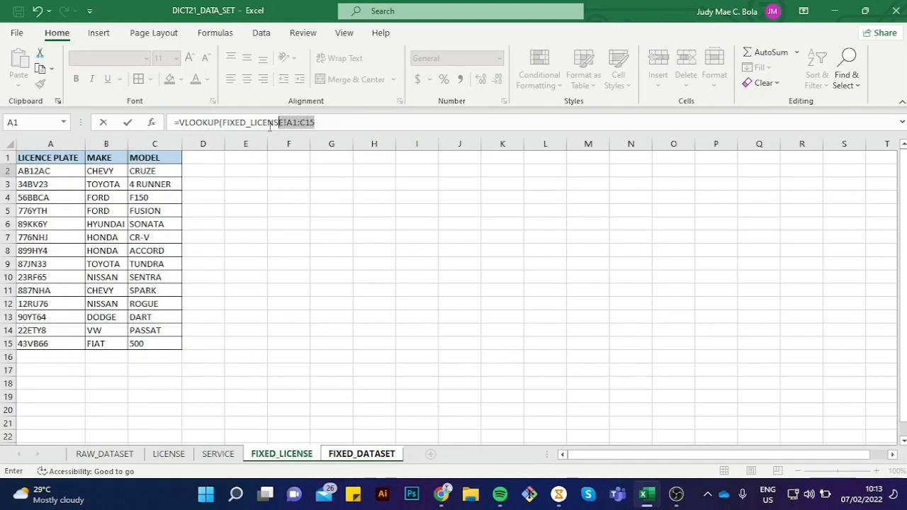
key("BackSpace")
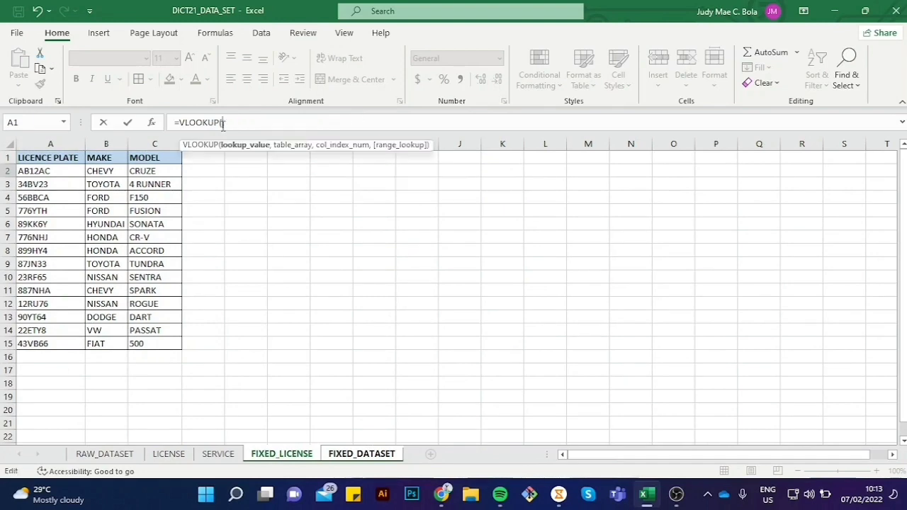
left_click(358, 458)
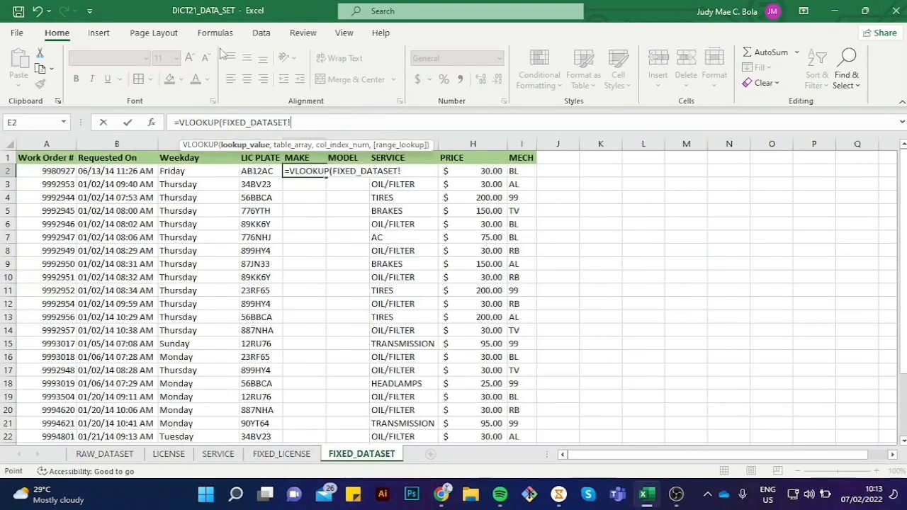
key("BackSpace")
key("BackSpace")
key("BackSpace")
key("BackSpace")
key("BackSpace")
key("BackSpace")
key("BackSpace")
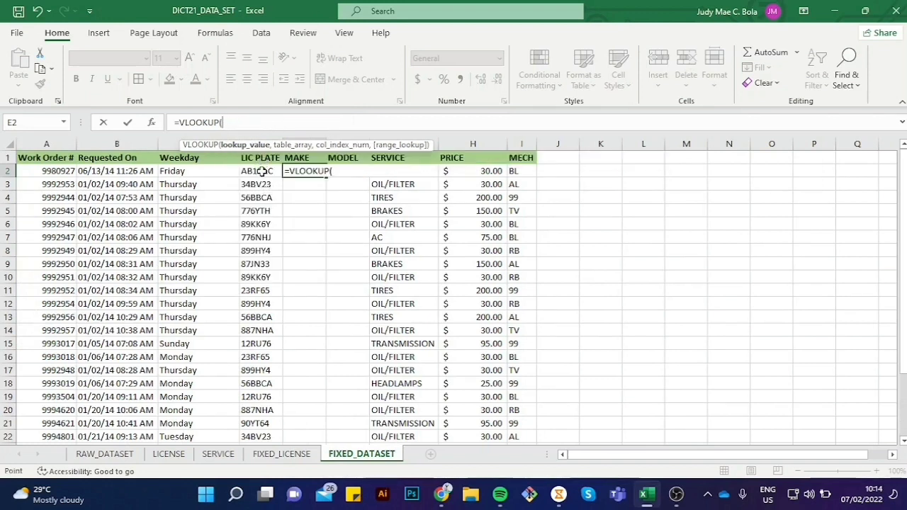
left_click(261, 173)
type(",")
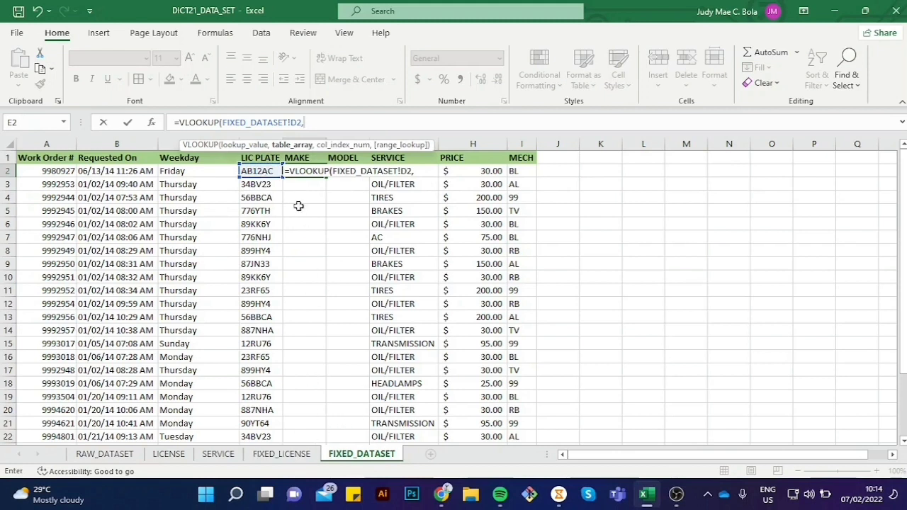
left_click(355, 341)
key("ctrl+z")
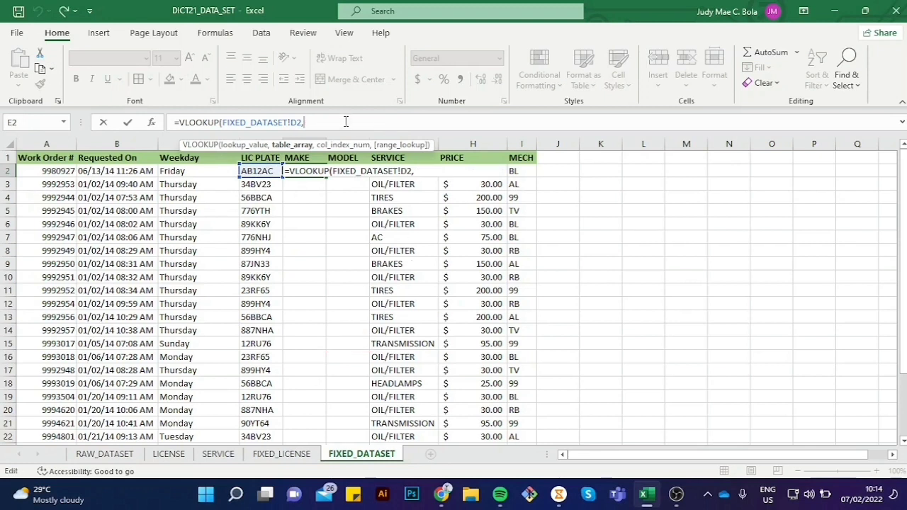
left_click_drag(346, 122, 174, 122)
key("Escape")
left_click(304, 238)
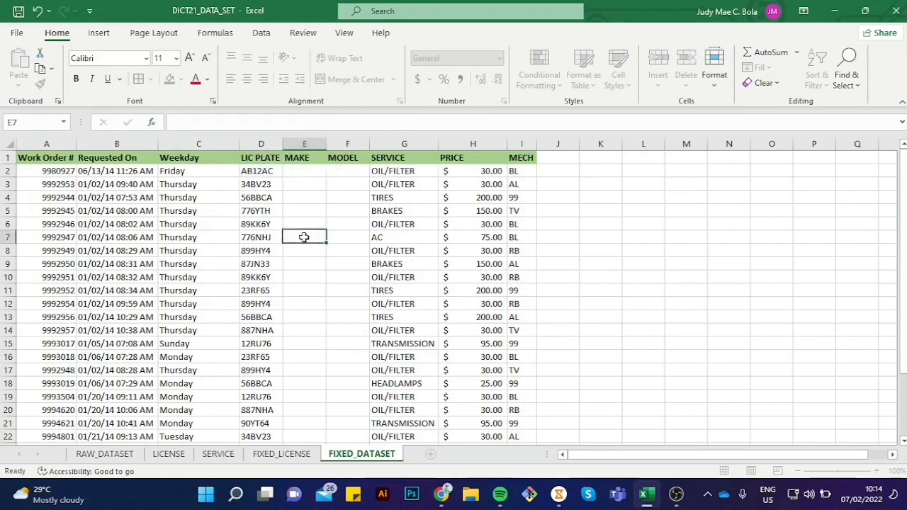
left_click_drag(314, 171, 336, 172)
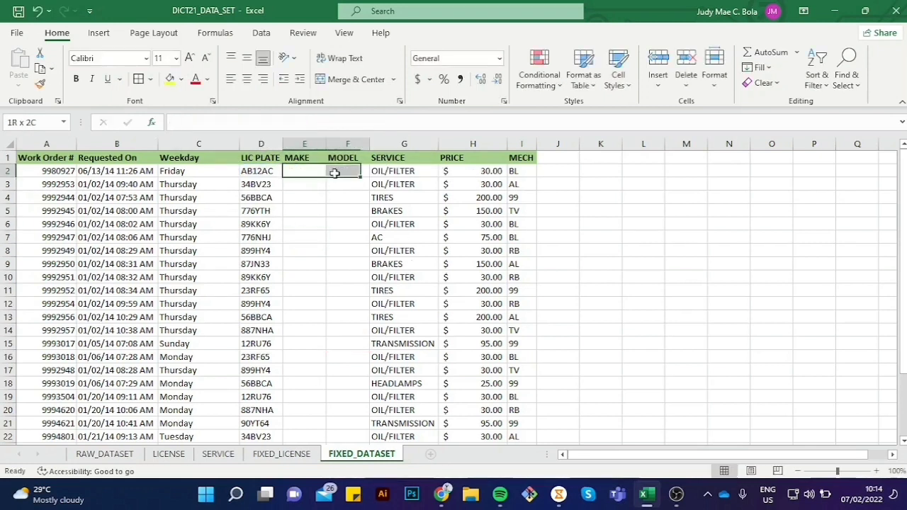
Step: Start a VLOOKUP in E2 that uses plate D2 as the lookup value
left_click(286, 128)
type("=")
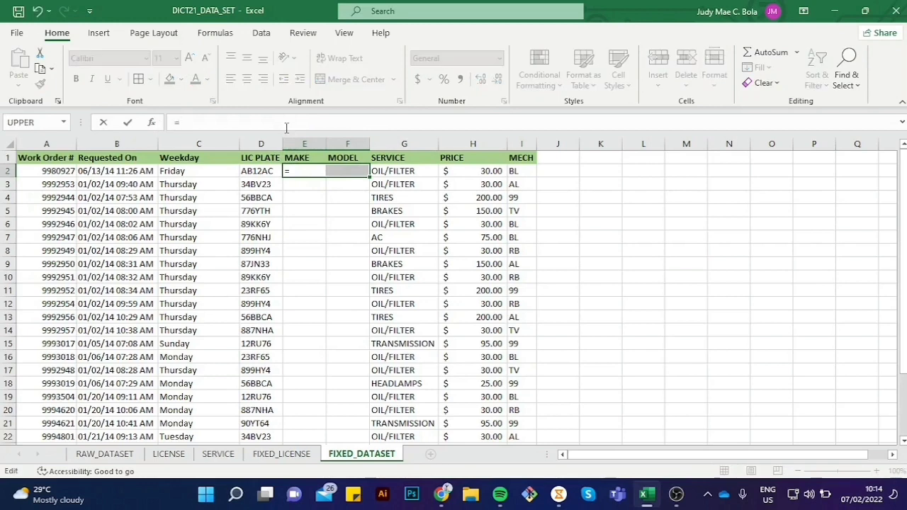
type("vlo")
key("Tab")
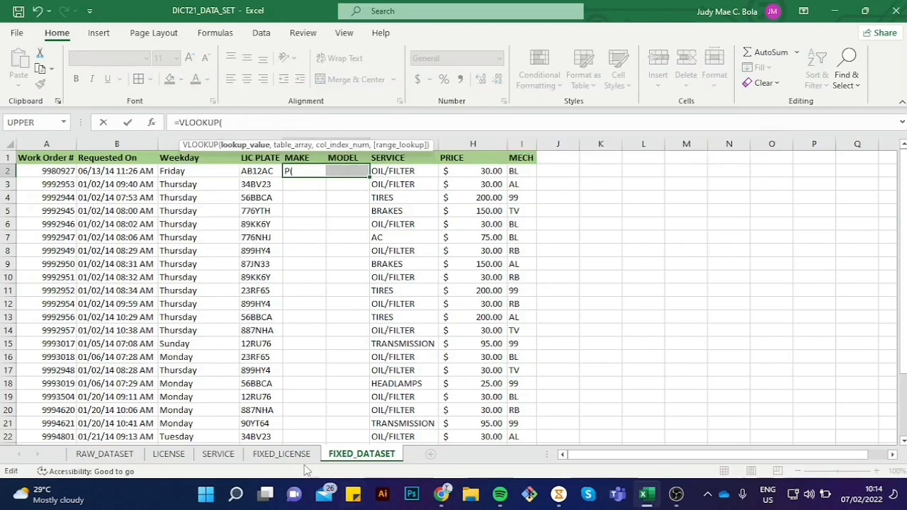
left_click(284, 454)
left_click(357, 459)
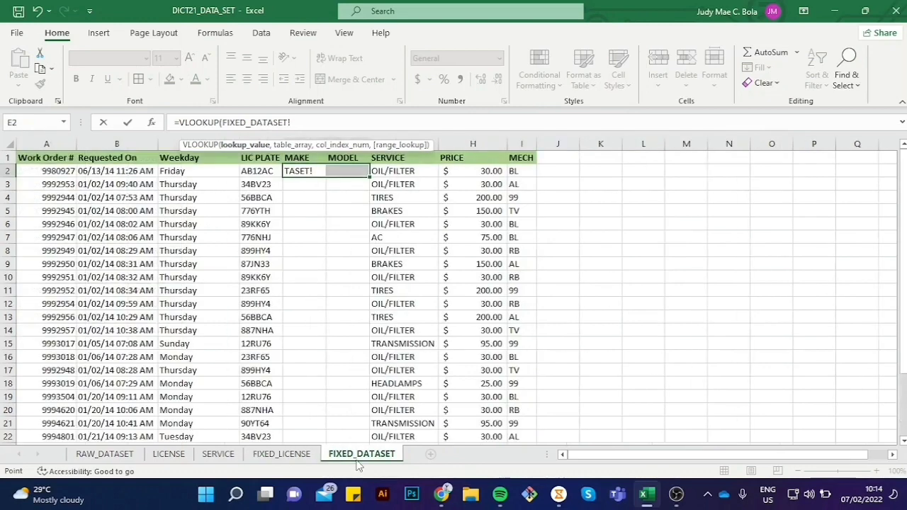
left_click_drag(287, 123, 237, 123)
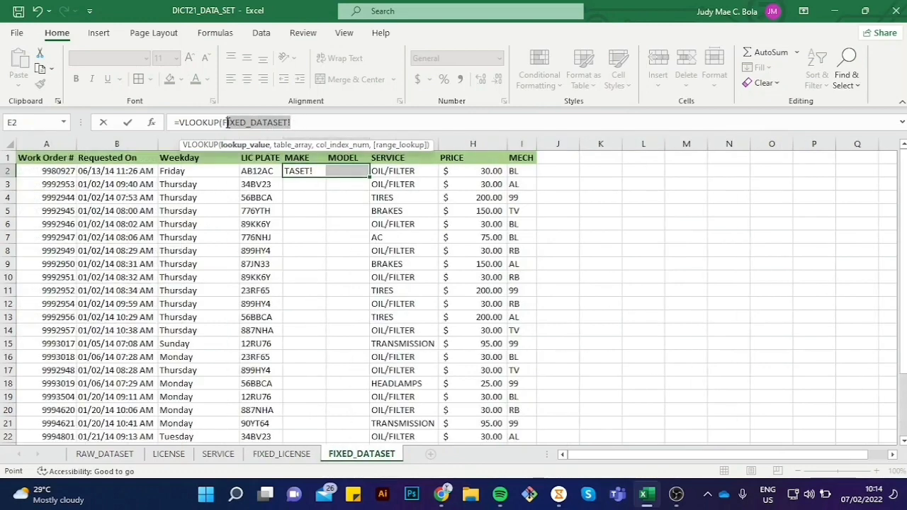
key("BackSpace")
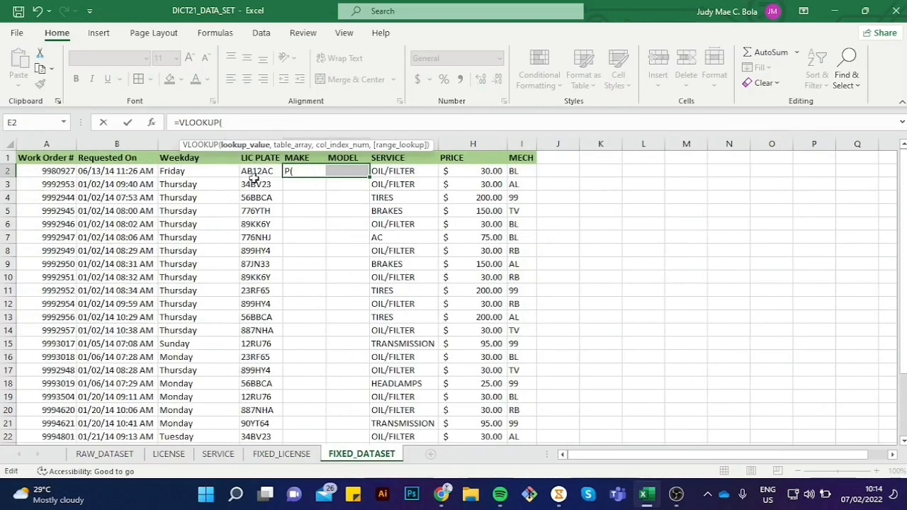
left_click(254, 175)
type(",")
Step: Complete the VLOOKUP with table FIXED_LICENSE!$A$1:$C$15 and return columns {2,3}
left_click(281, 453)
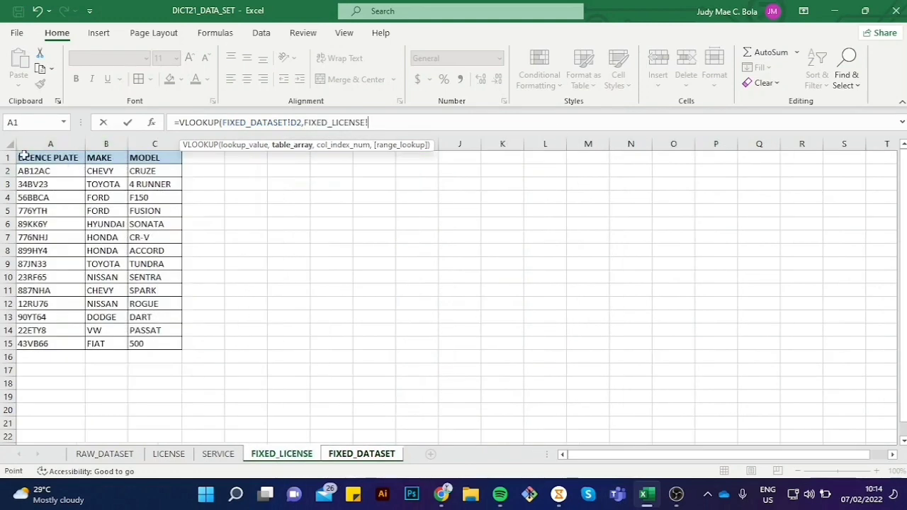
left_click_drag(23, 156, 151, 342)
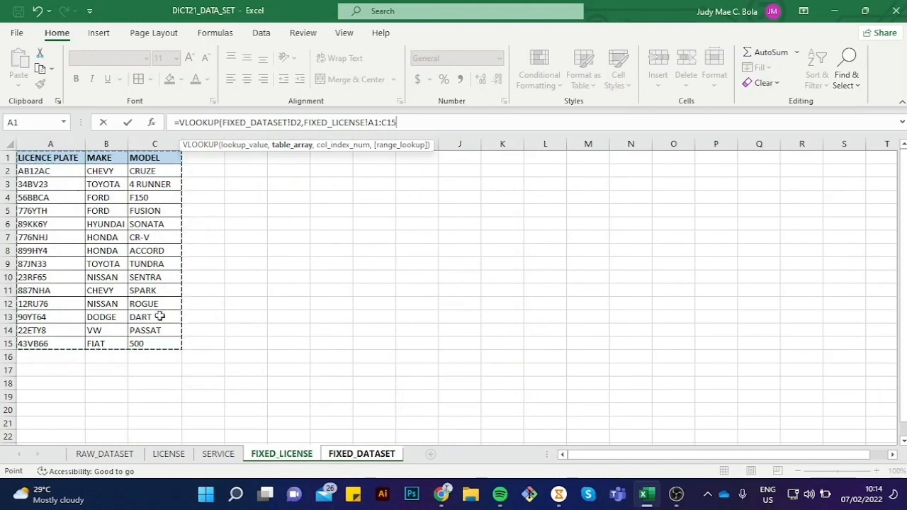
key("F4")
type(",{2,3")
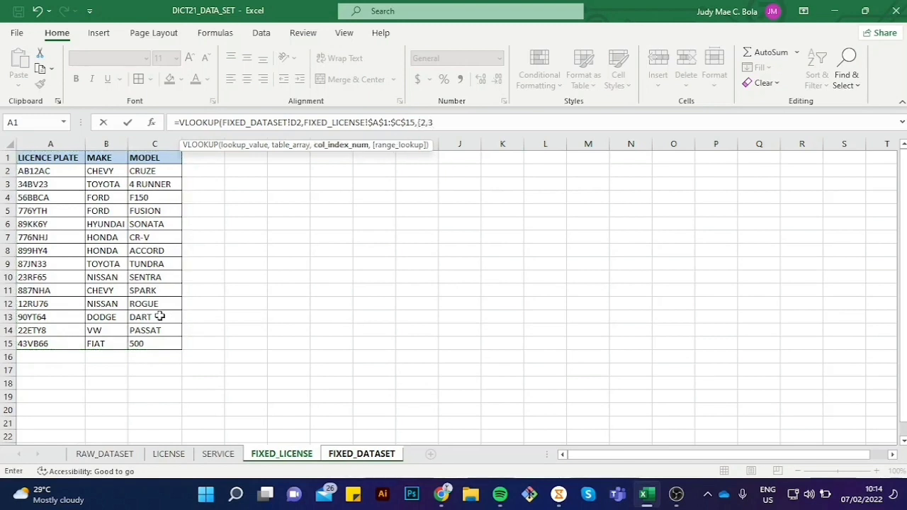
type("},FALSE")
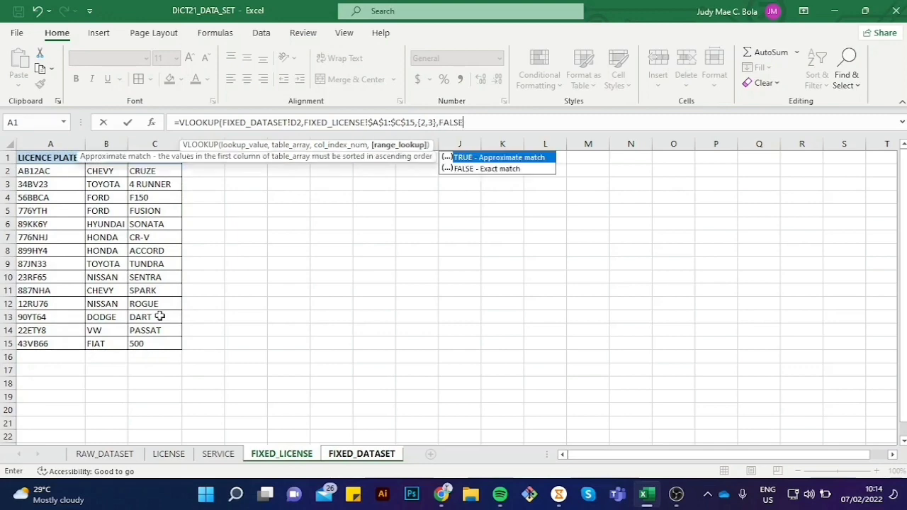
type(")")
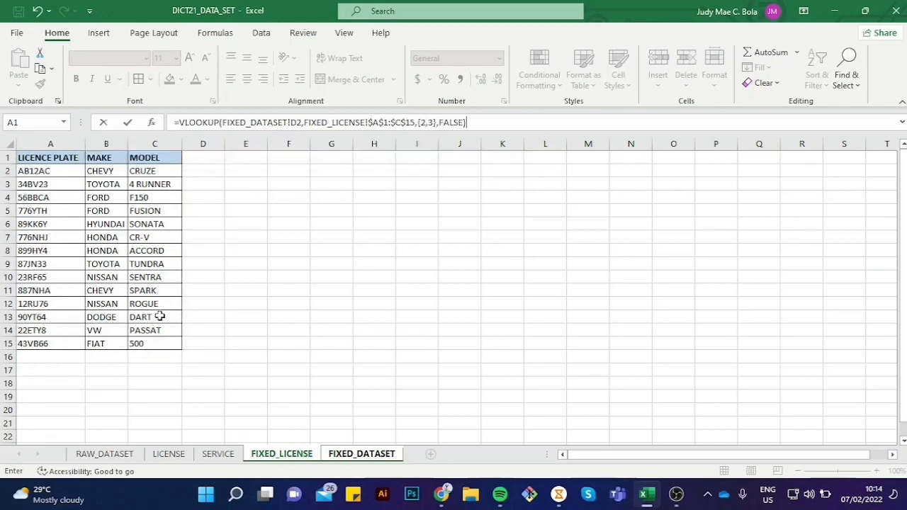
key("Return")
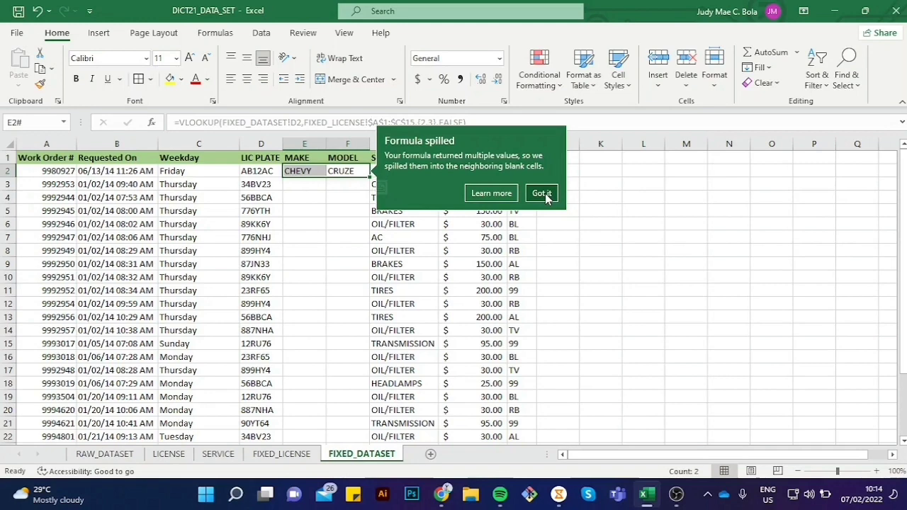
Step: Fill the MAKE and MODEL formulas down to row 28
left_click(543, 194)
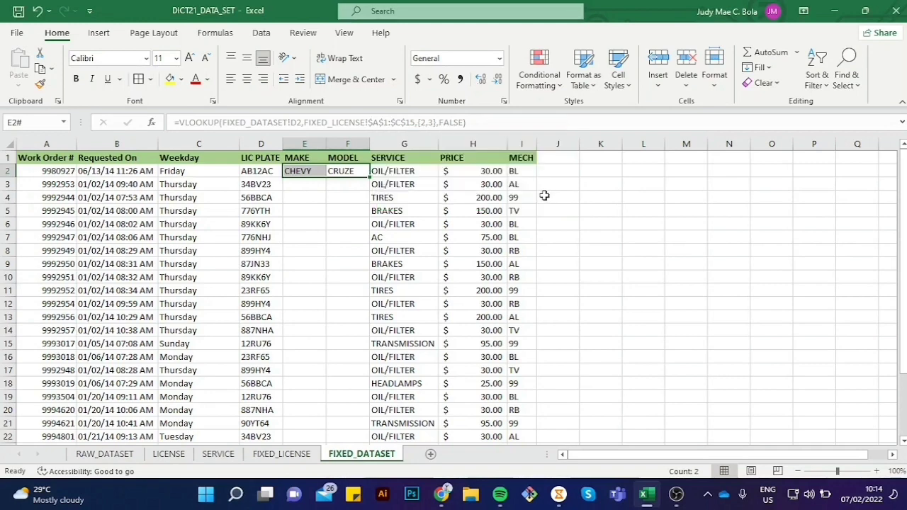
left_click_drag(369, 179, 392, 459)
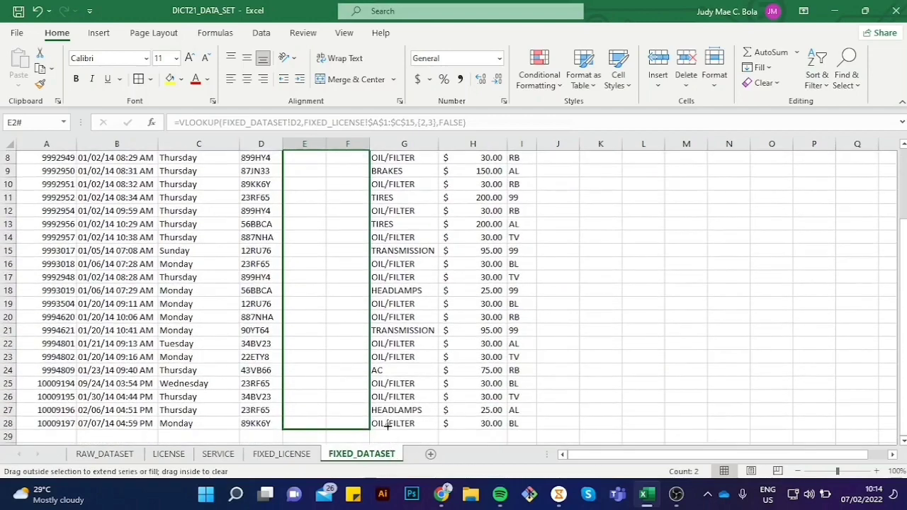
left_click_drag(388, 426, 388, 426)
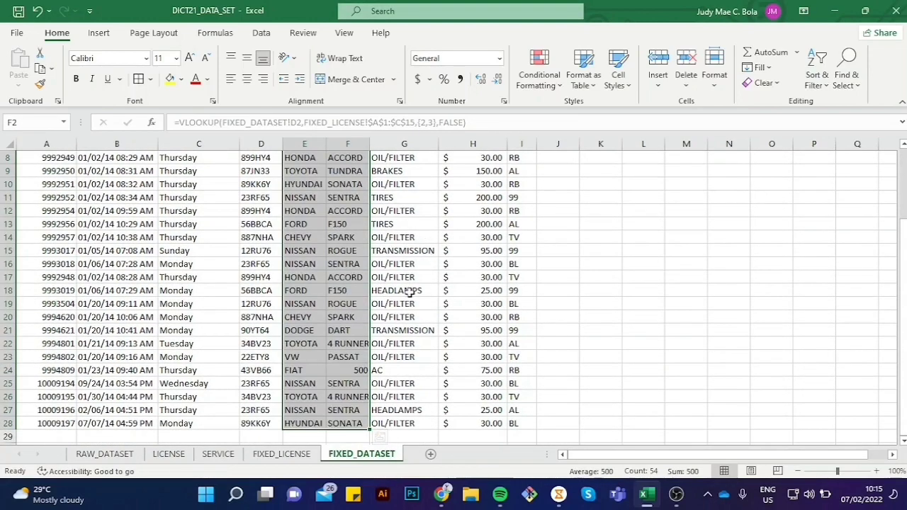
scroll(410, 293, "up", 3)
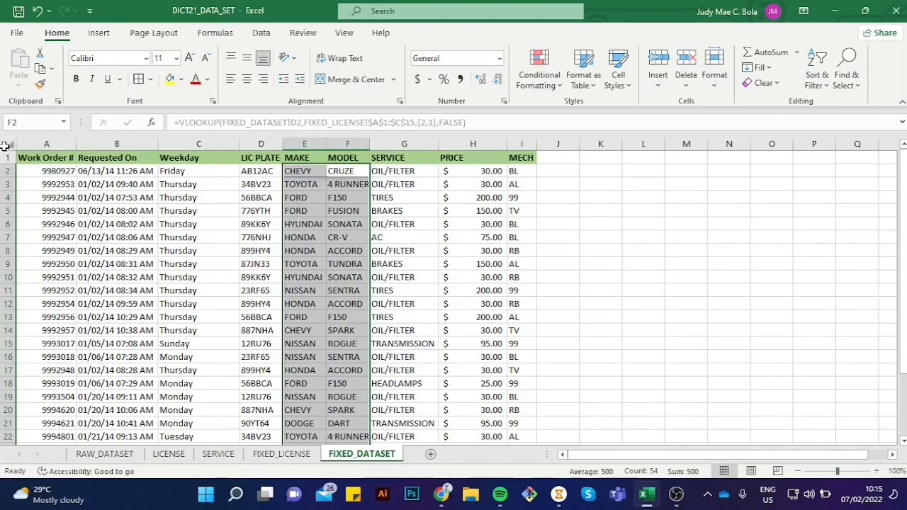
Step: Auto-fit the width of every column on the sheet
left_click(5, 144)
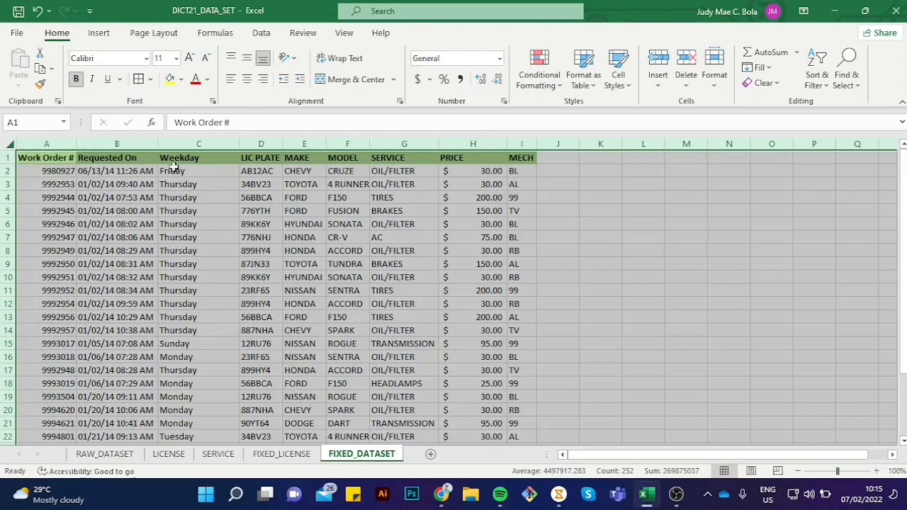
double_click(326, 144)
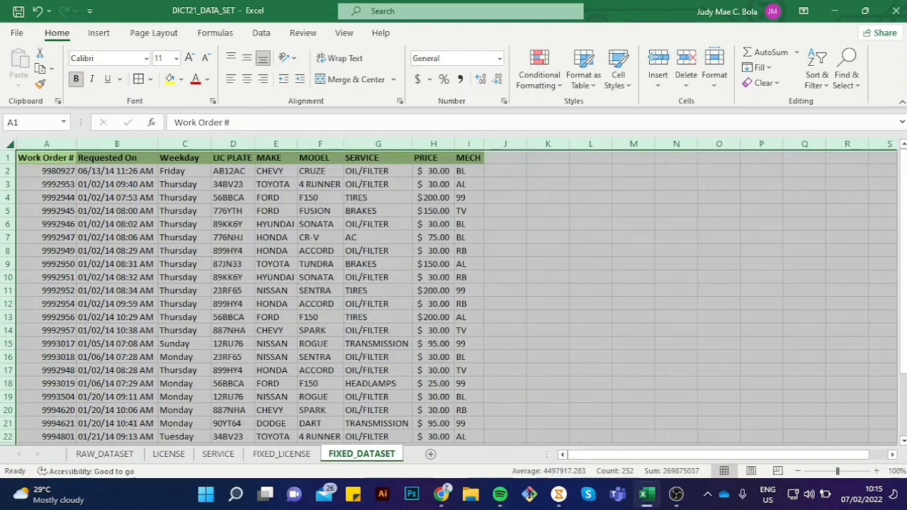
left_click(562, 228)
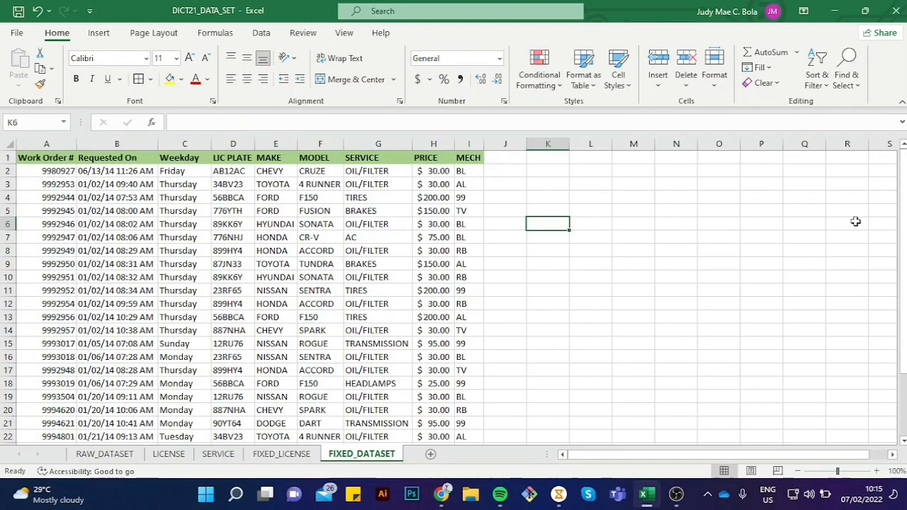
Step: Select the work-order data from A1 through row 28, then clear the selection
key("alt+n")
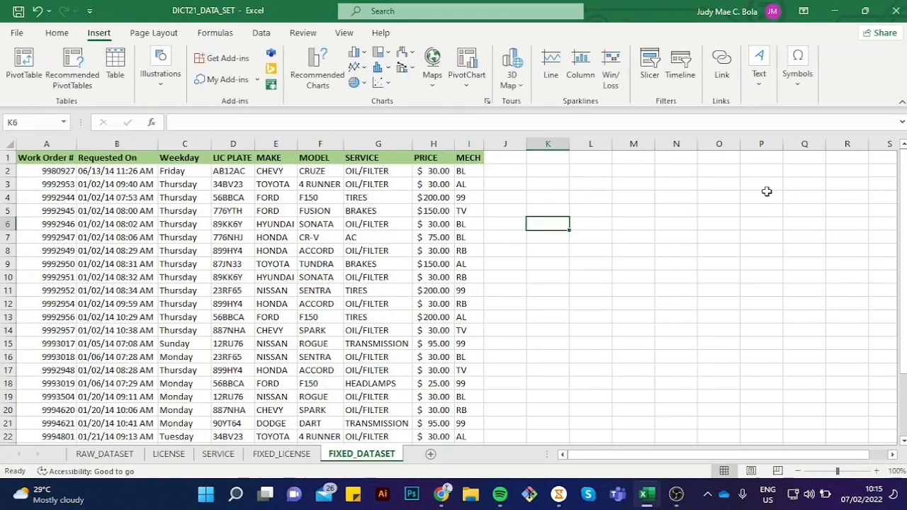
scroll(429, 212, "down", 4)
scroll(433, 298, "up", 1)
scroll(436, 308, "up", 4)
left_click(8, 146)
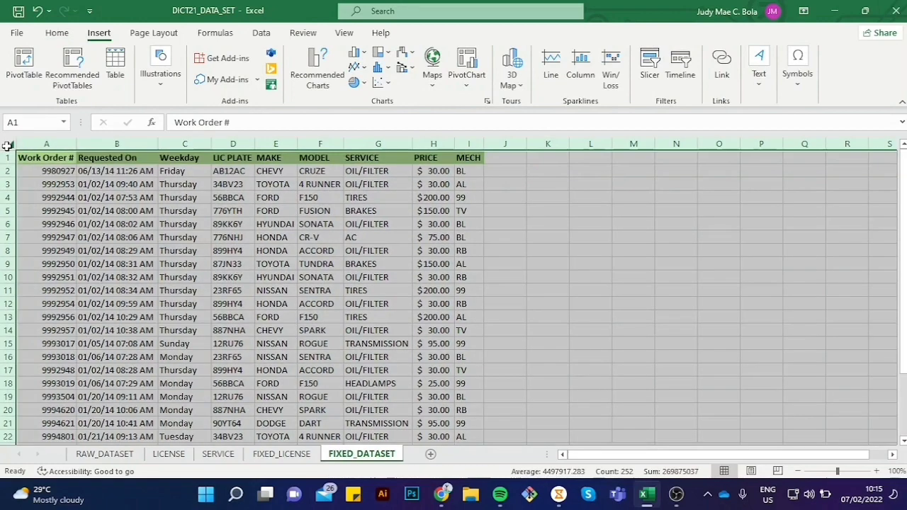
left_click_drag(21, 156, 475, 453)
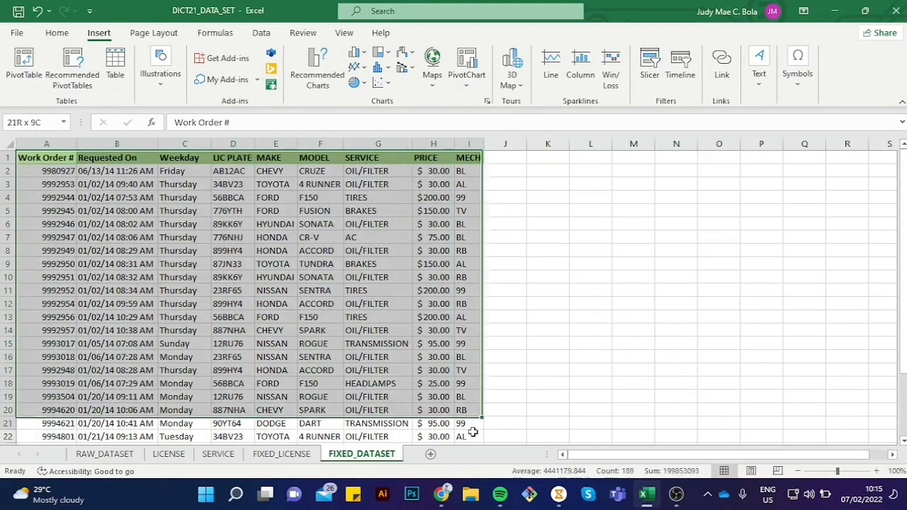
left_click_drag(474, 453, 468, 428)
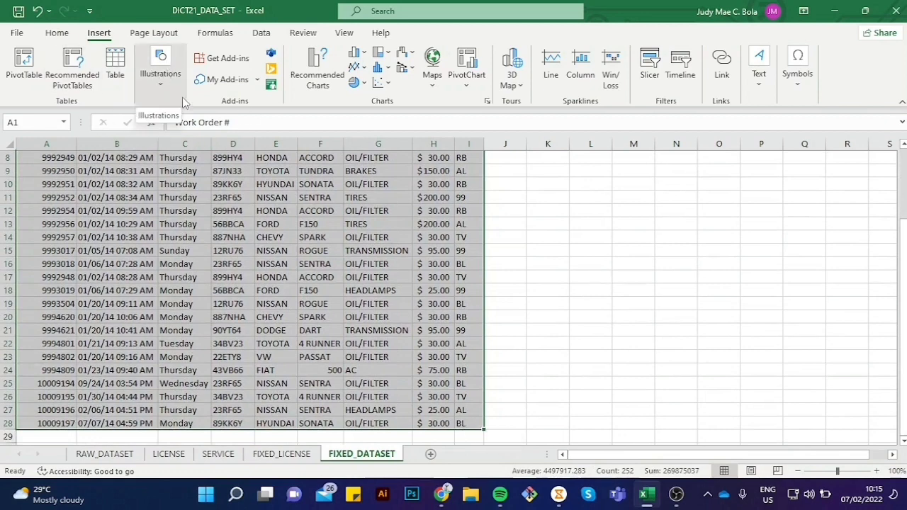
left_click(62, 39)
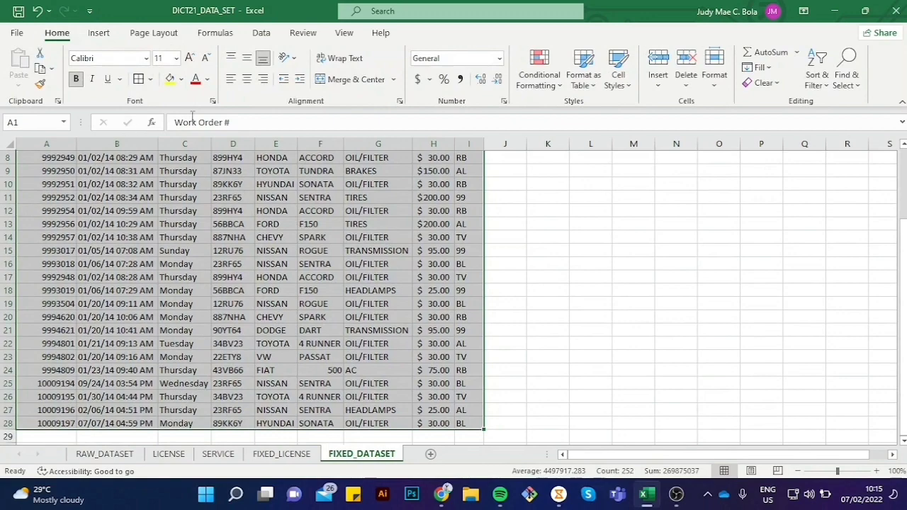
scroll(472, 256, "up", 3)
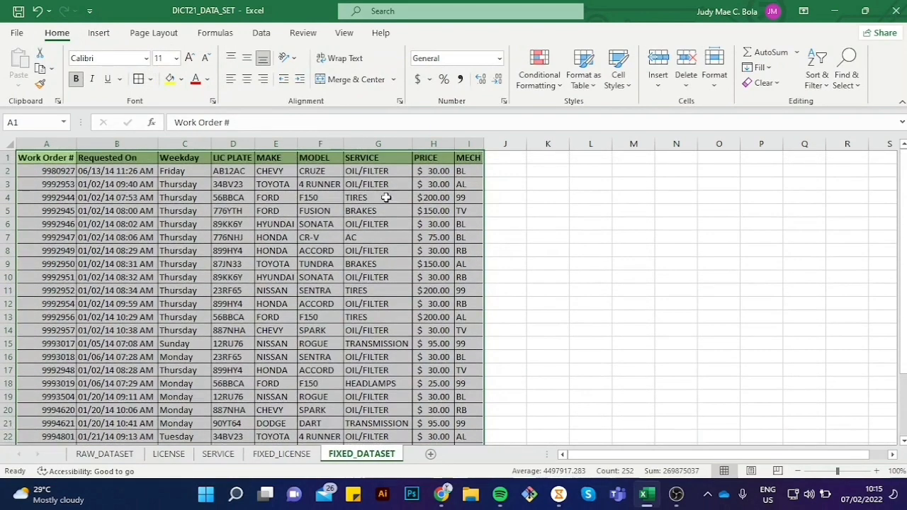
left_click(164, 159)
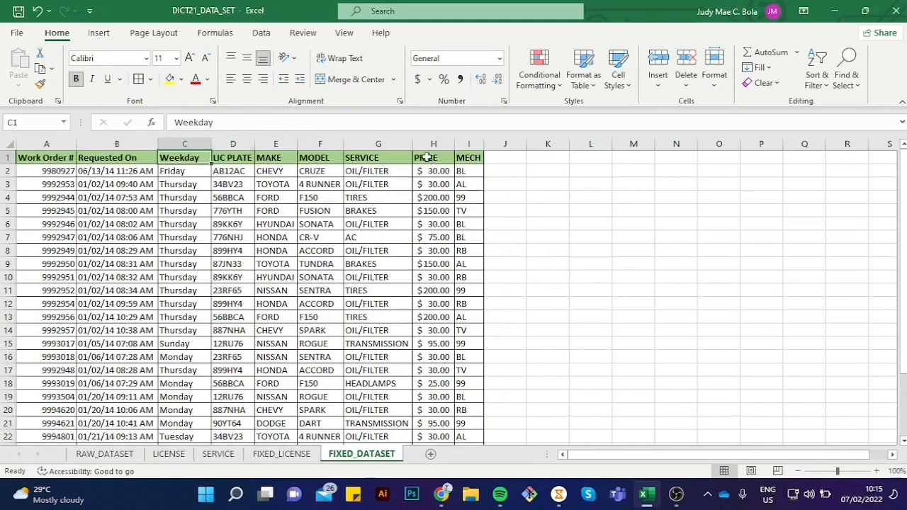
Step: Widen the PRICE column and drag-select the work-order table starting at A1
left_click_drag(455, 144, 464, 144)
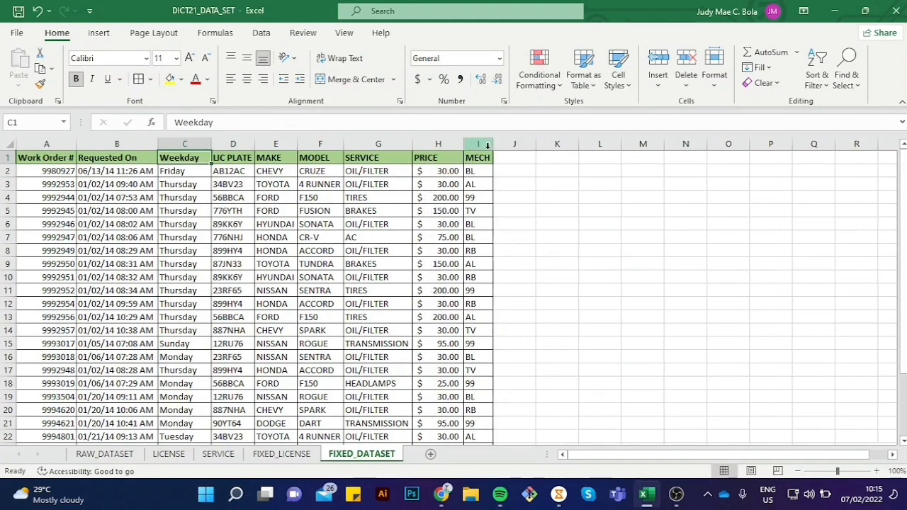
left_click(485, 144)
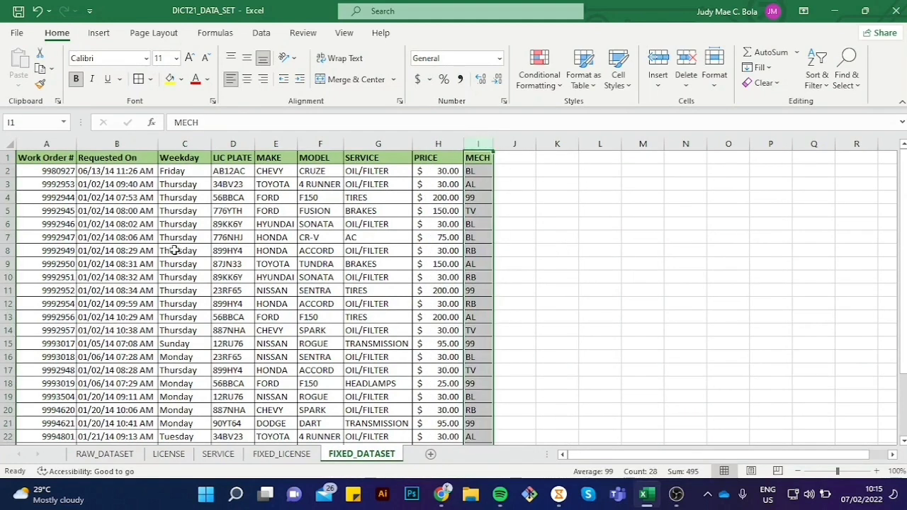
scroll(506, 283, "down", 5)
scroll(500, 306, "up", 5)
left_click(28, 145)
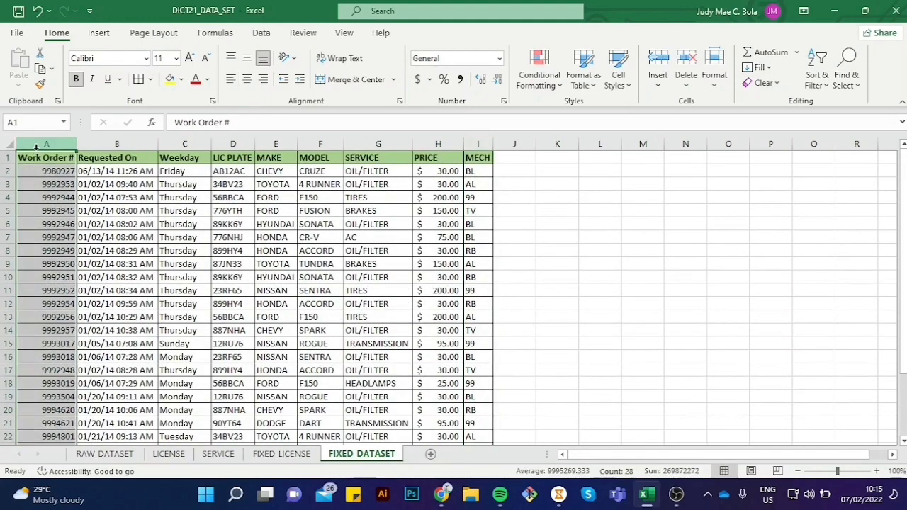
left_click(117, 171)
mouse_move(43, 158)
left_mouse_down()
mouse_move(467, 465)
mouse_move(473, 350)
left_mouse_up()
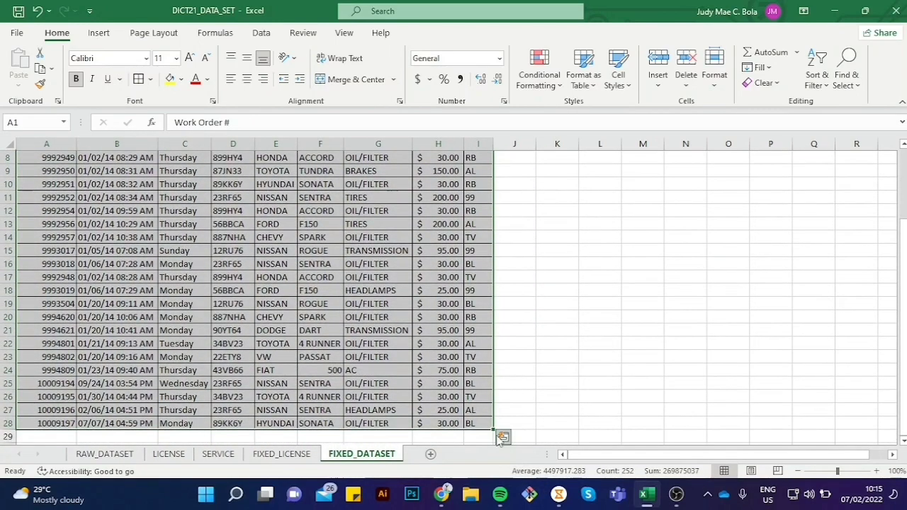
Step: Create a PivotTable from FIXED_DATASET!$A$1:$I$28 on a new worksheet
right_click(439, 332)
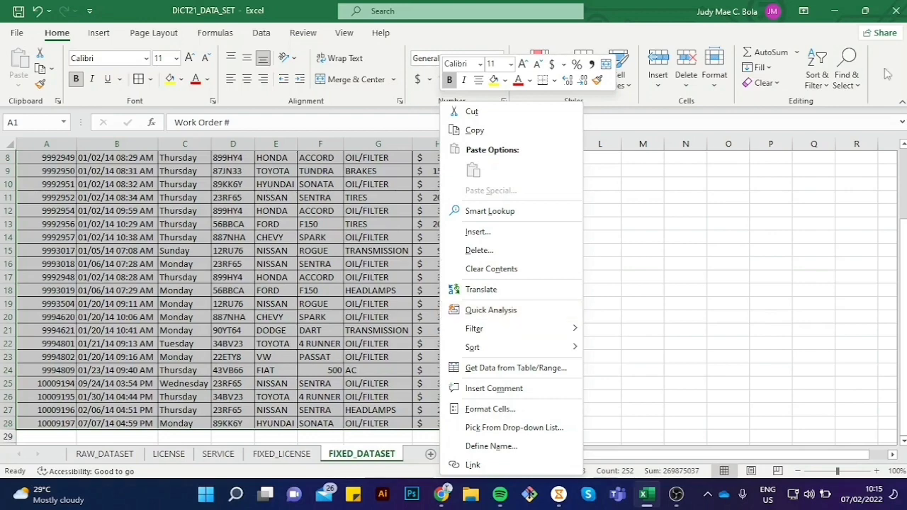
left_click(100, 33)
left_click(23, 64)
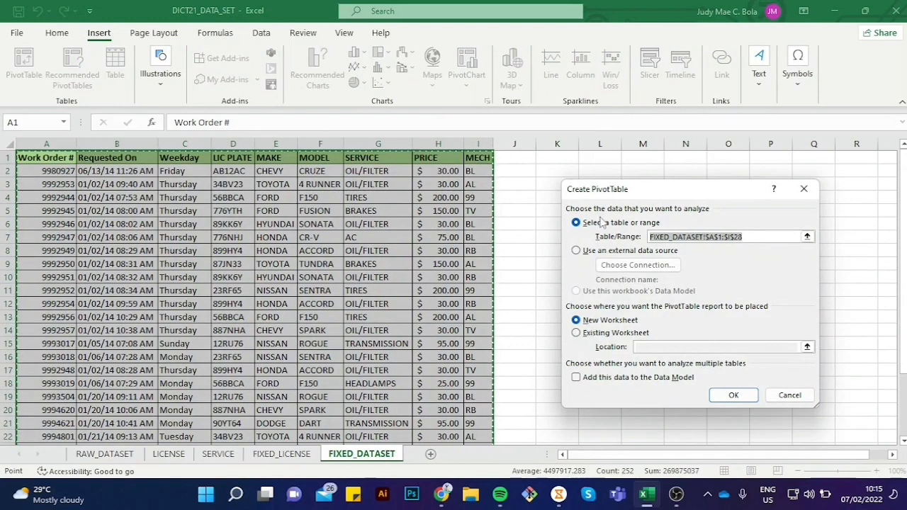
left_click(731, 395)
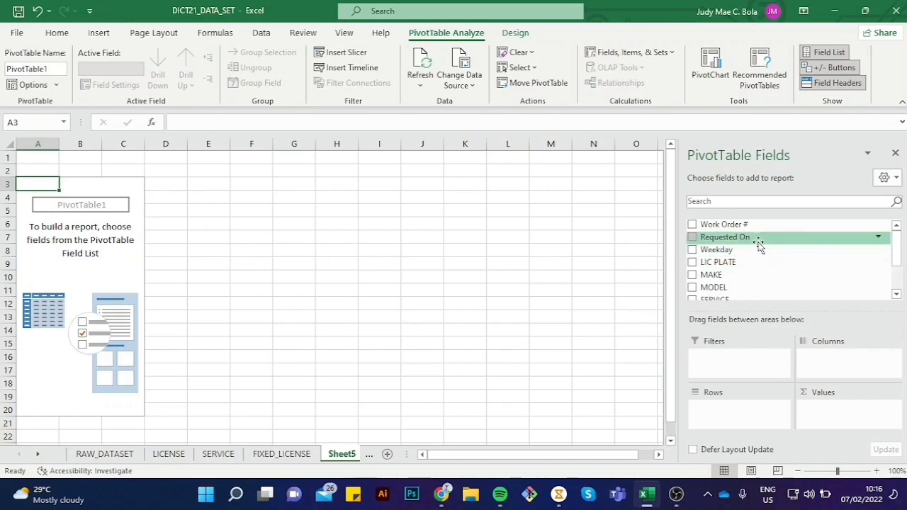
Step: Add Weekday as rows and Sum of PRICE as values to the pivot table
left_click(691, 250)
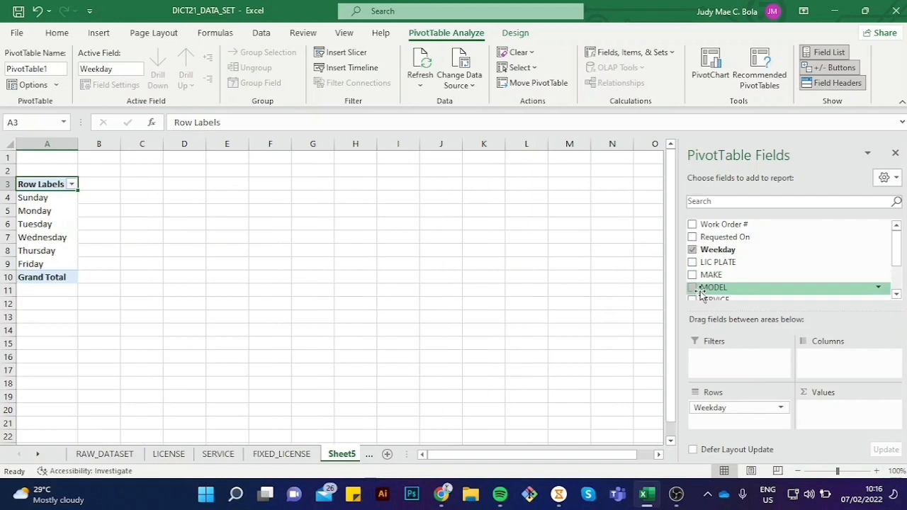
scroll(700, 295, "down", 1)
left_click(692, 280)
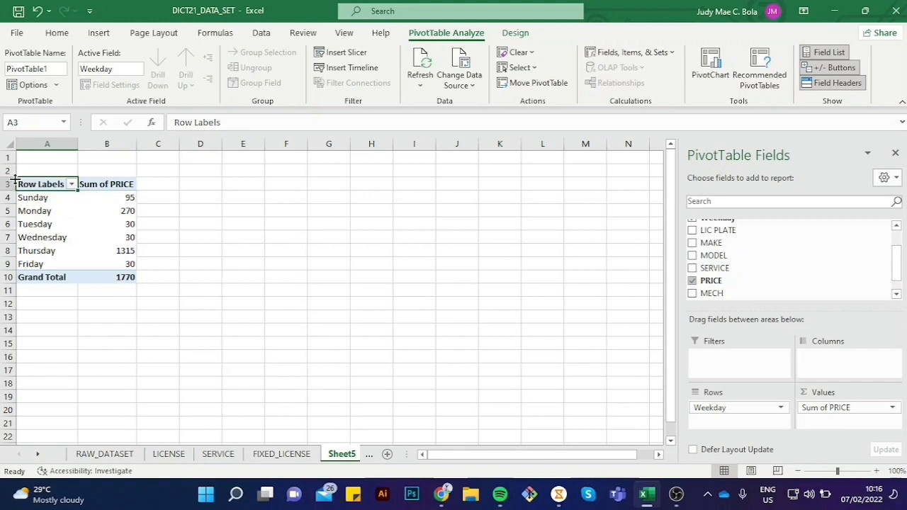
Step: Rename the Row Labels header to Weekday and move the pivot into columns B and C
double_click(44, 186)
left_click_drag(66, 186, 32, 189)
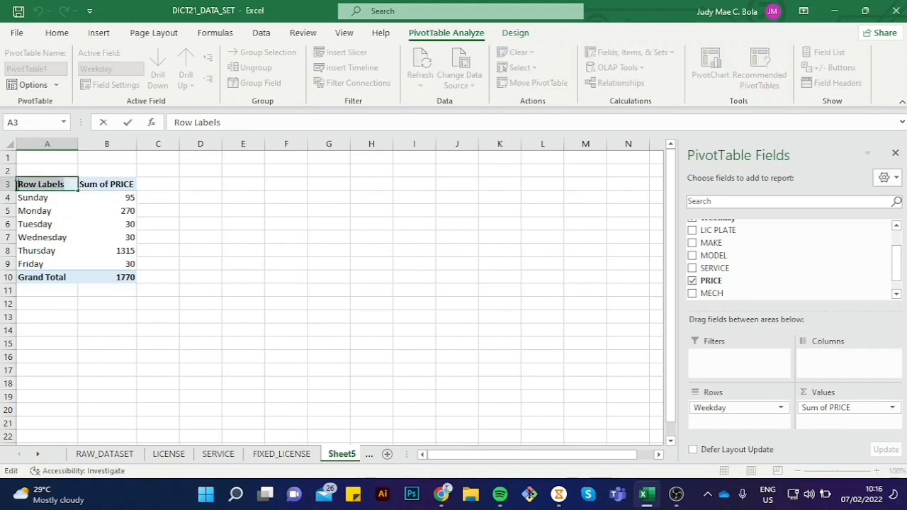
type("Wednesday")
key("Return")
key("Caps_Lock")
key("BackSpace")
key("BackSpace")
key("BackSpace")
type("ee")
key("BackSpace")
type("k")
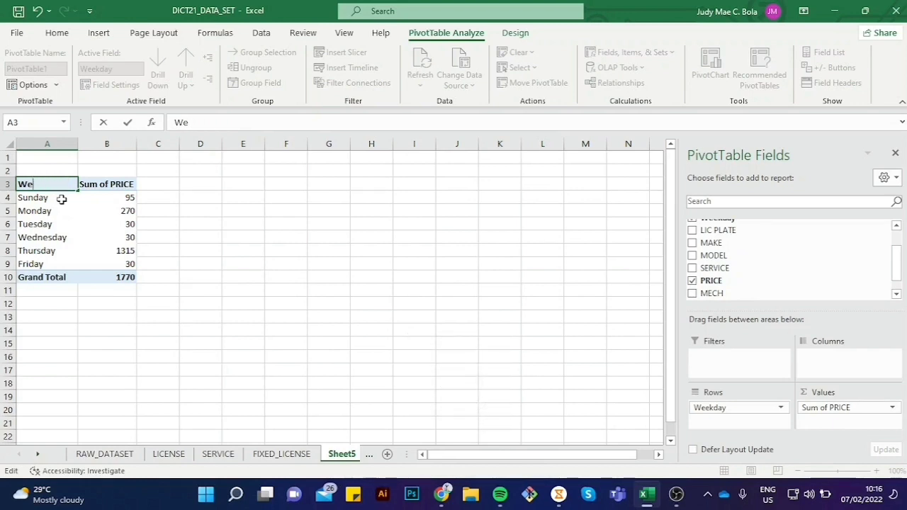
type("D")
key("BackSpace")
key("BackSpace")
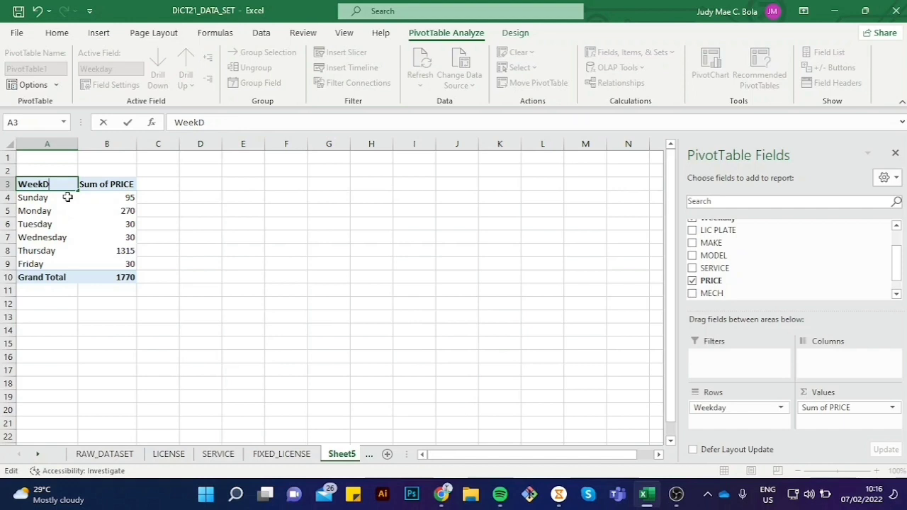
type("day")
key("Return")
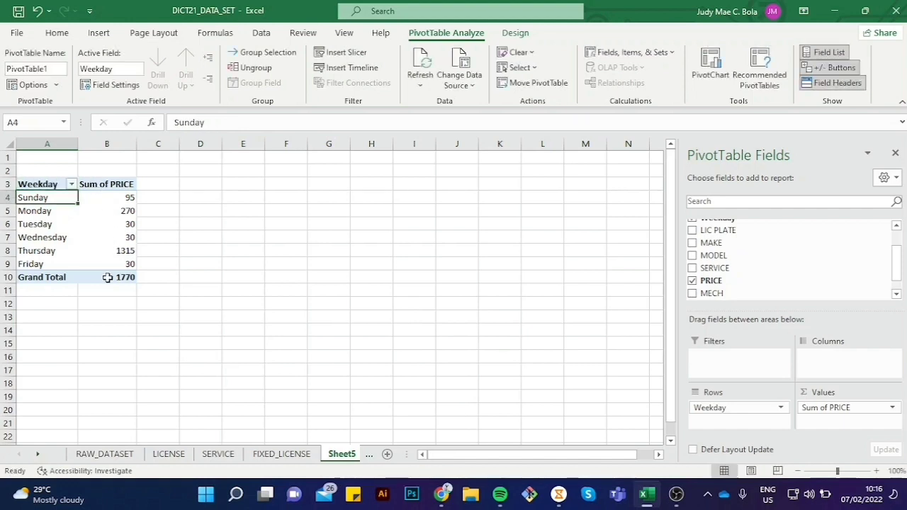
left_click_drag(107, 278, 53, 182)
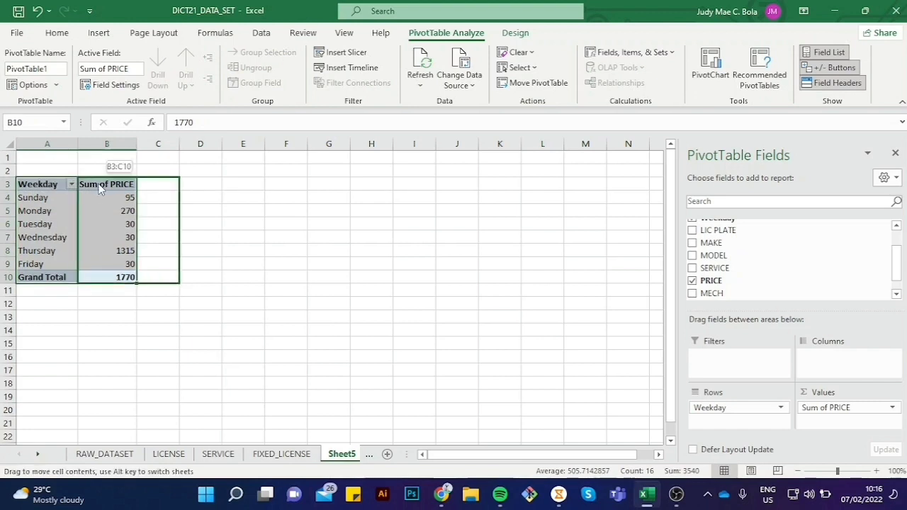
left_click_drag(56, 179, 115, 186)
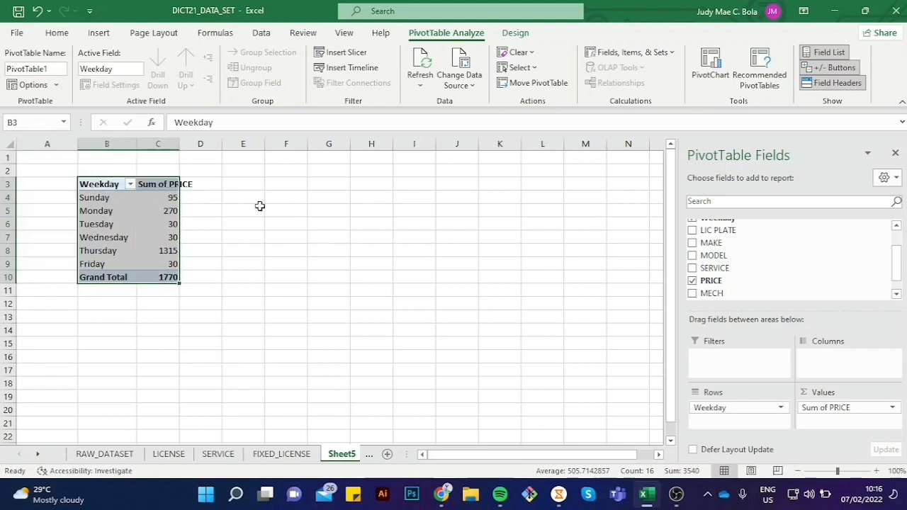
Step: Auto-fit column C and move the pivot table down to start at B5
double_click(179, 144)
left_click(282, 191)
mouse_move(97, 182)
left_mouse_down()
mouse_move(188, 279)
mouse_move(210, 316)
mouse_move(190, 312)
left_mouse_up()
left_click(274, 299)
Step: Merge and centre B1:G3 with middle vertical alignment for the title
left_click_drag(101, 158, 347, 185)
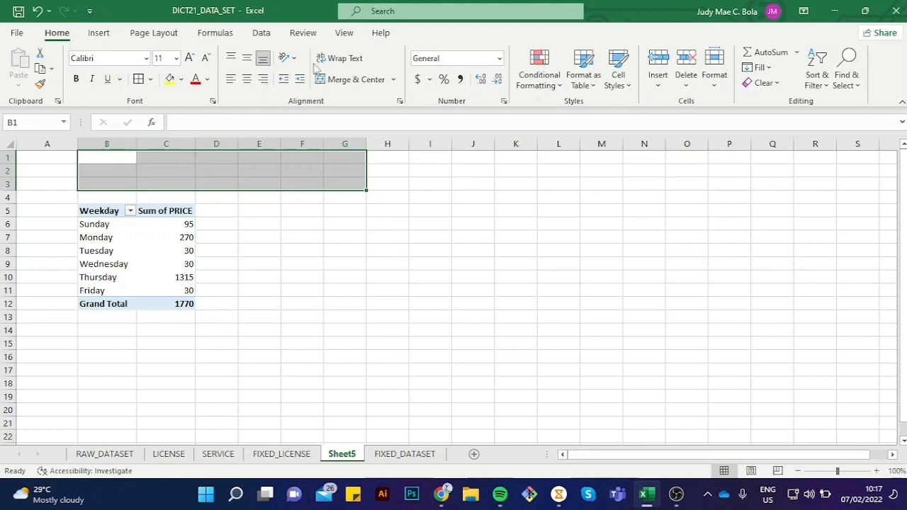
left_click(354, 79)
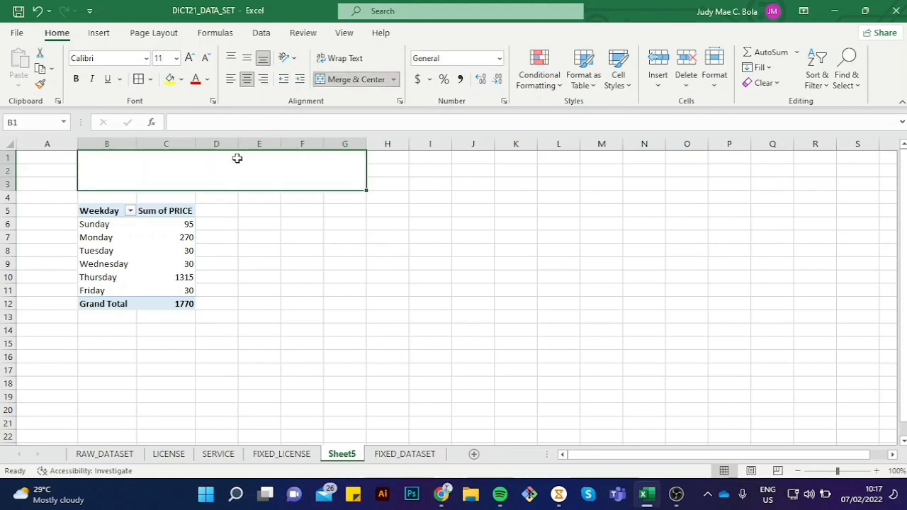
left_click(318, 213)
left_click(265, 183)
left_click(248, 62)
Step: Set the title cell's font size to 22
double_click(223, 175)
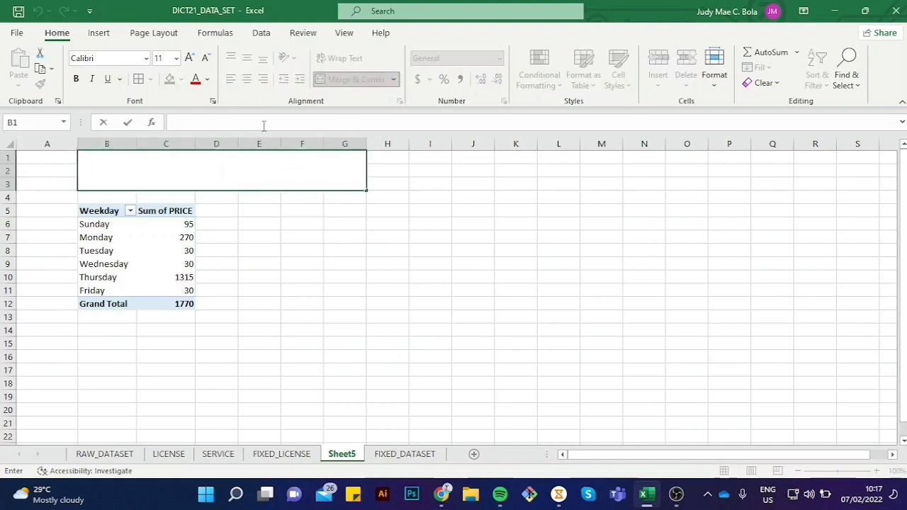
double_click(189, 58)
double_click(188, 58)
double_click(188, 58)
left_click(188, 58)
double_click(188, 58)
double_click(188, 58)
left_click(177, 59)
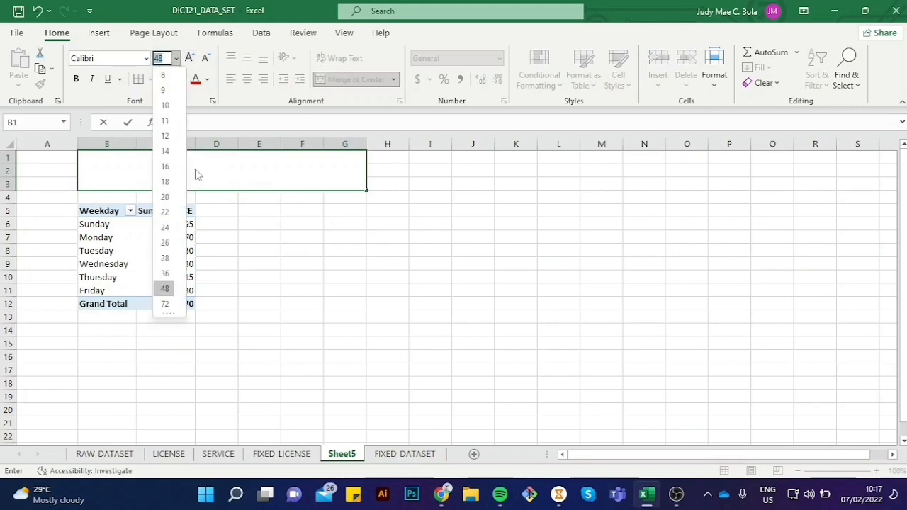
left_click(176, 213)
Step: Enter the title FINAL REPORT in the merged block
type("Fa")
key("BackSpace")
key("BackSpace")
key("Caps_Lock")
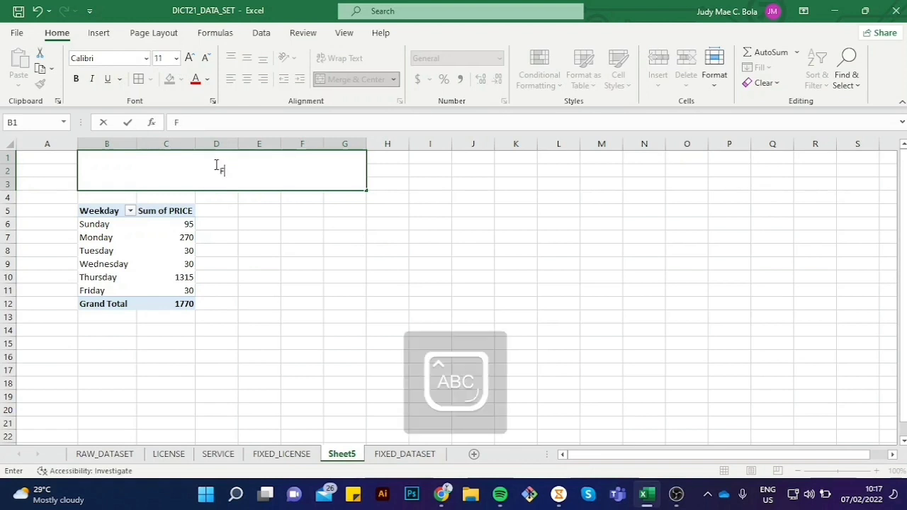
type("INALLLL R")
key("BackSpace")
key("BackSpace")
key("BackSpace")
key("BackSpace")
key("BackSpace")
type("REPORT")
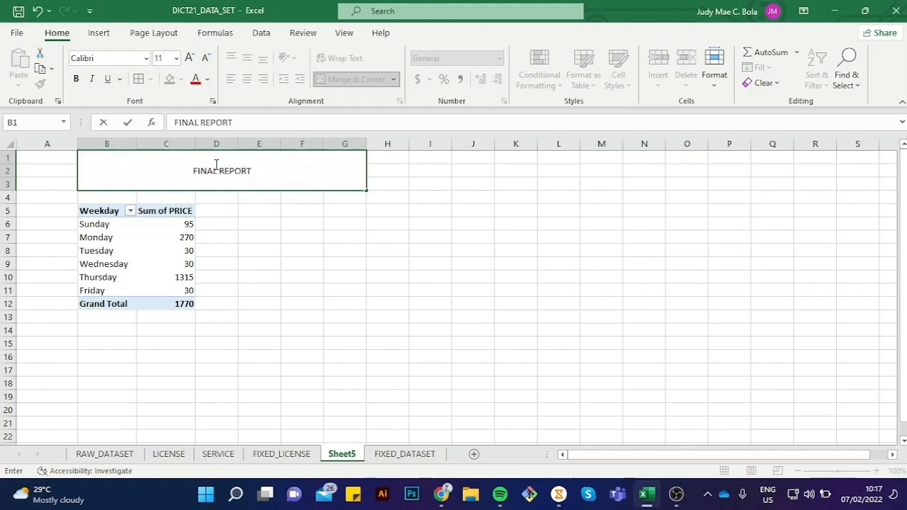
key("ctrl+Return")
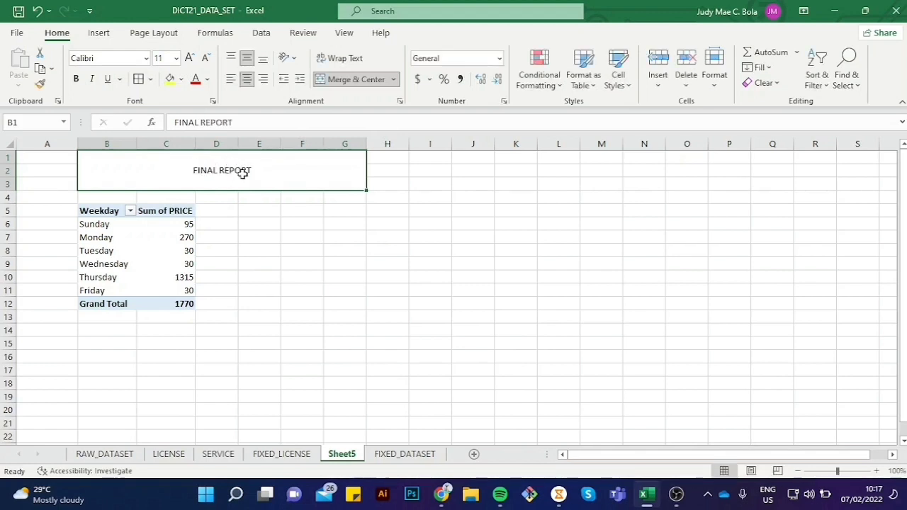
Step: Make the FINAL REPORT title text bold at font size 18
double_click(197, 169)
left_click_drag(192, 170, 273, 170)
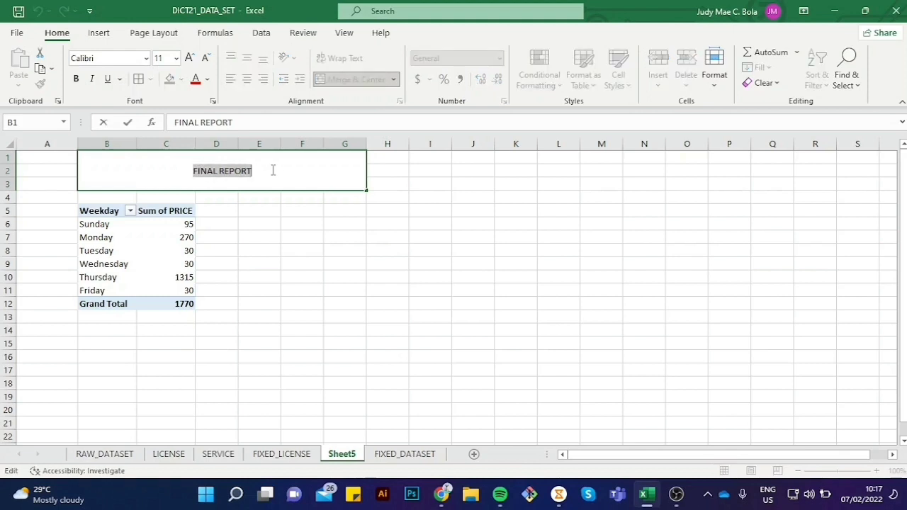
left_click(82, 83)
left_click(176, 59)
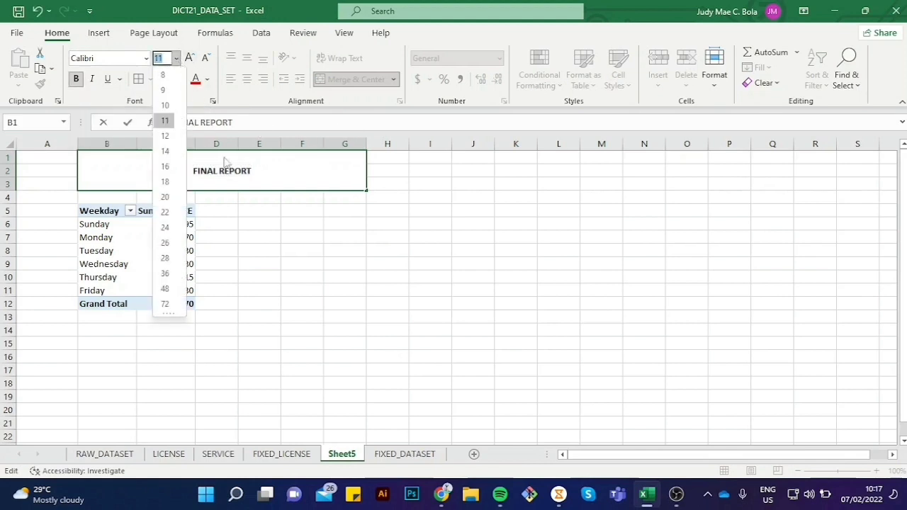
left_click(165, 182)
left_click(370, 287)
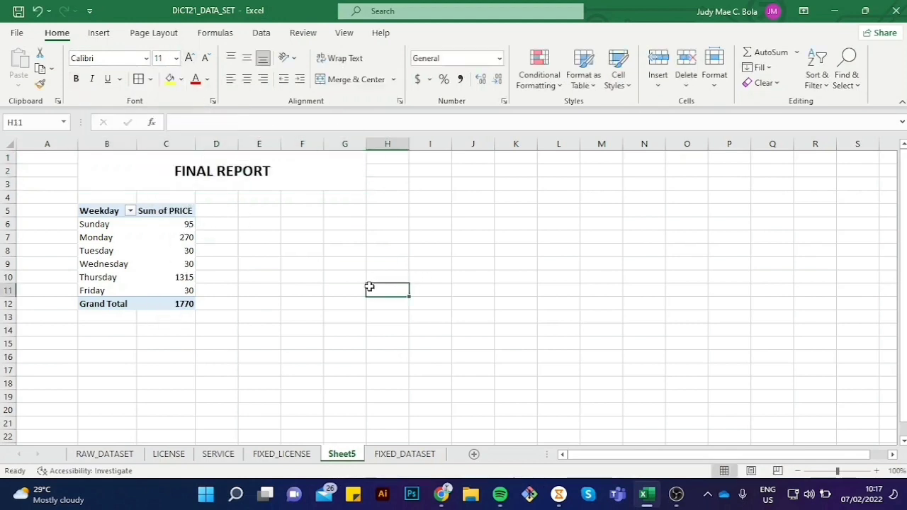
Step: Unmerge B1:G3, Merge & Center the title over B1:C3, and widen column B
left_click(251, 184)
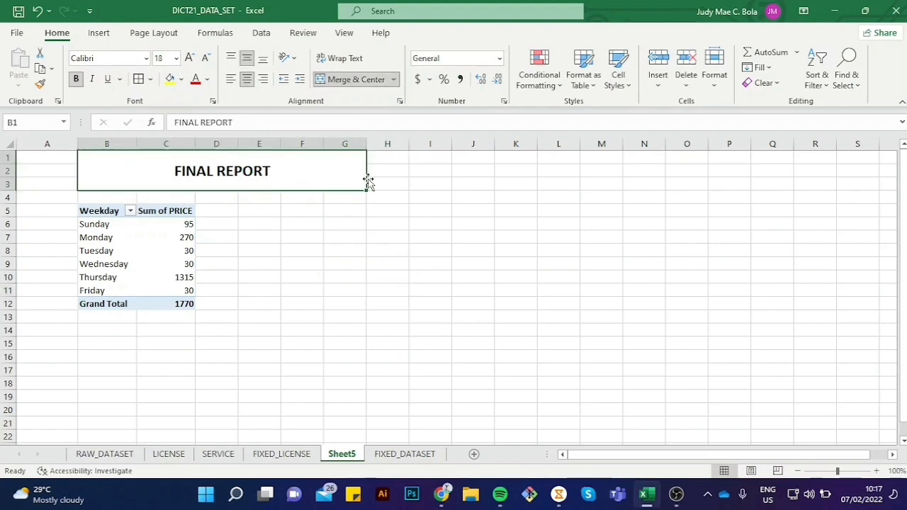
left_click_drag(360, 191, 217, 197)
left_click(360, 82)
left_click_drag(99, 158, 162, 187)
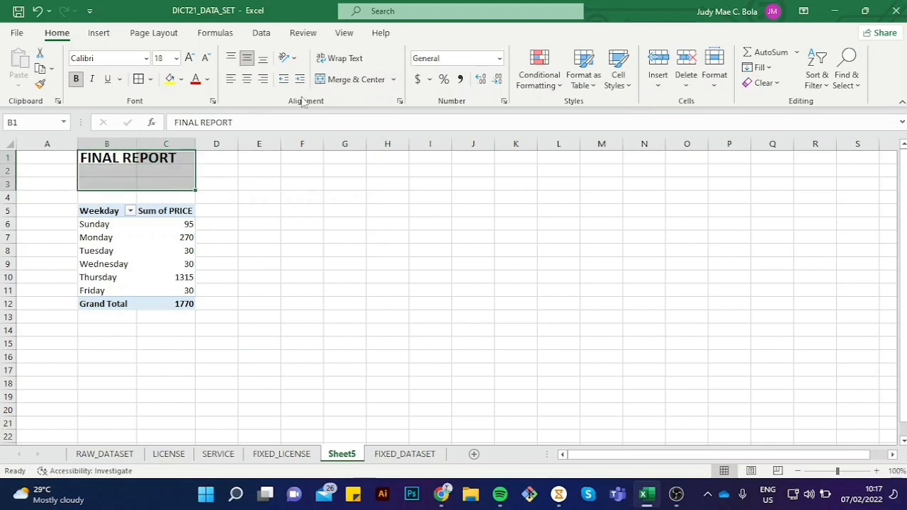
left_click(348, 80)
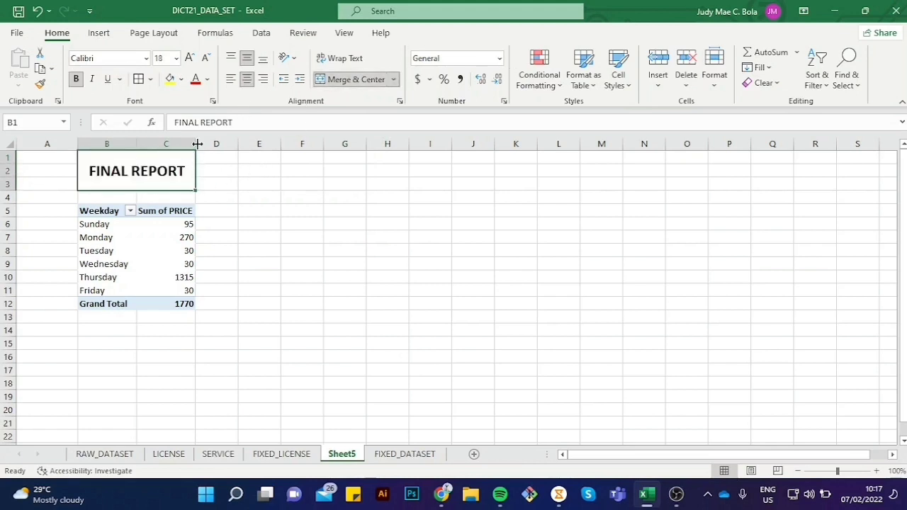
left_click_drag(140, 144, 194, 144)
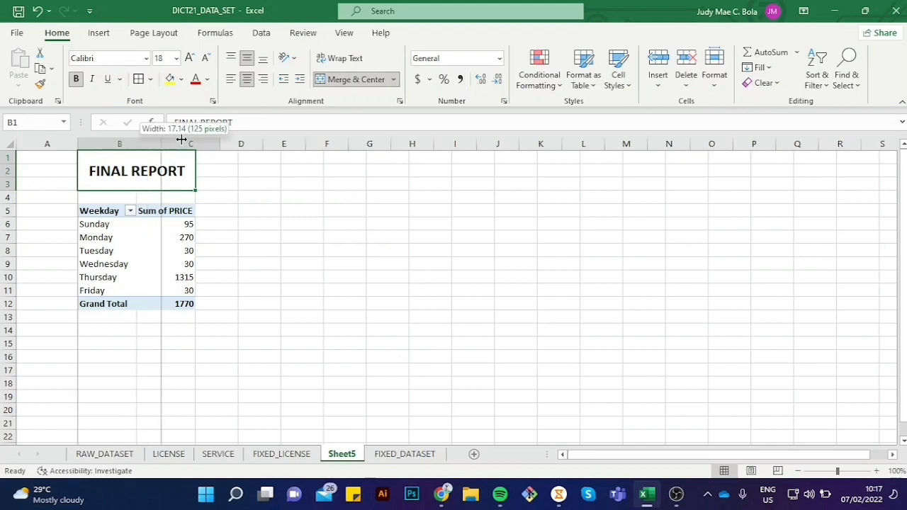
left_click(361, 197)
scroll(320, 348, "down", 3)
scroll(317, 362, "up", 3)
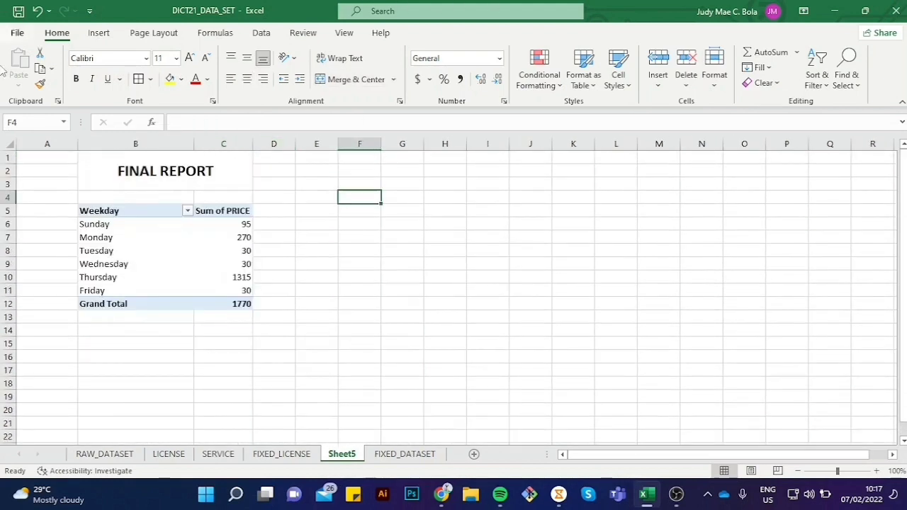
Step: Give the FINAL REPORT title cell a light blue fill
left_click(160, 167)
left_click(182, 78)
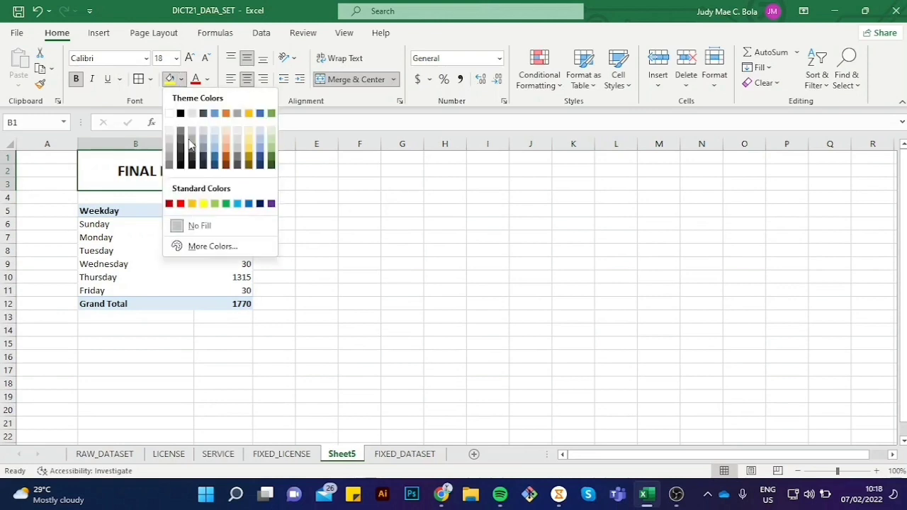
left_click(215, 129)
left_click(355, 220)
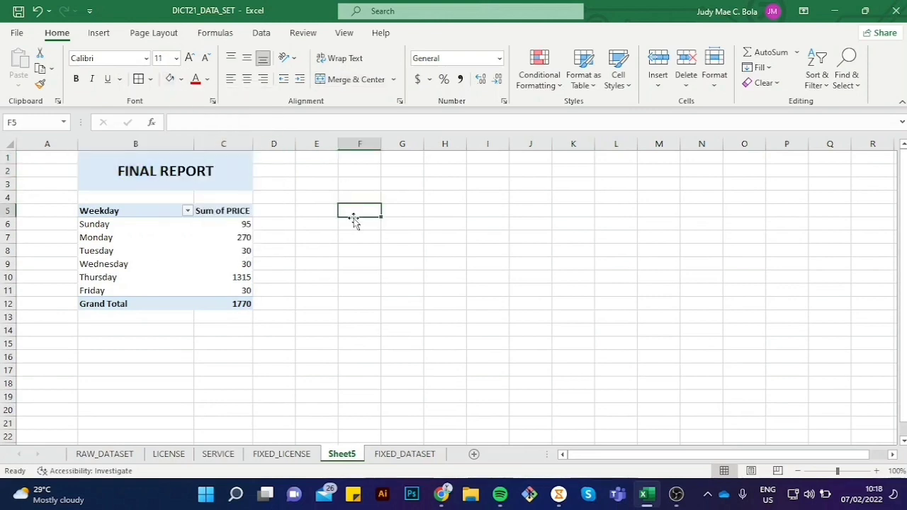
double_click(340, 454)
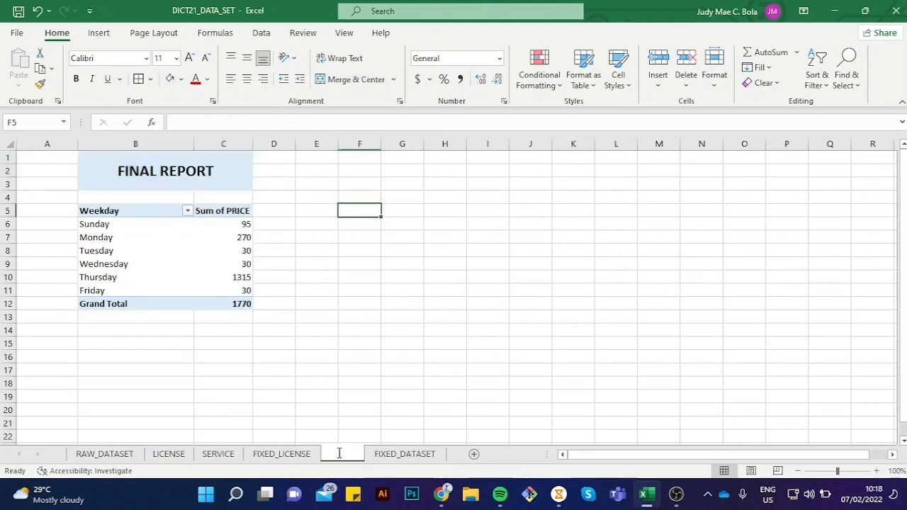
Step: Rename Sheet5 to FINAL_REPORT and move its tab after FIXED_DATASET
type("FINAL")
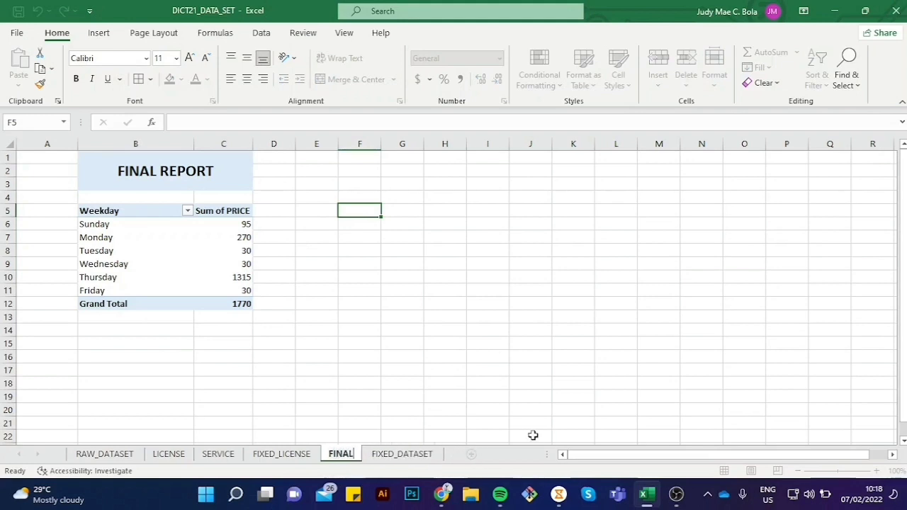
type("_REPORT")
key("Return")
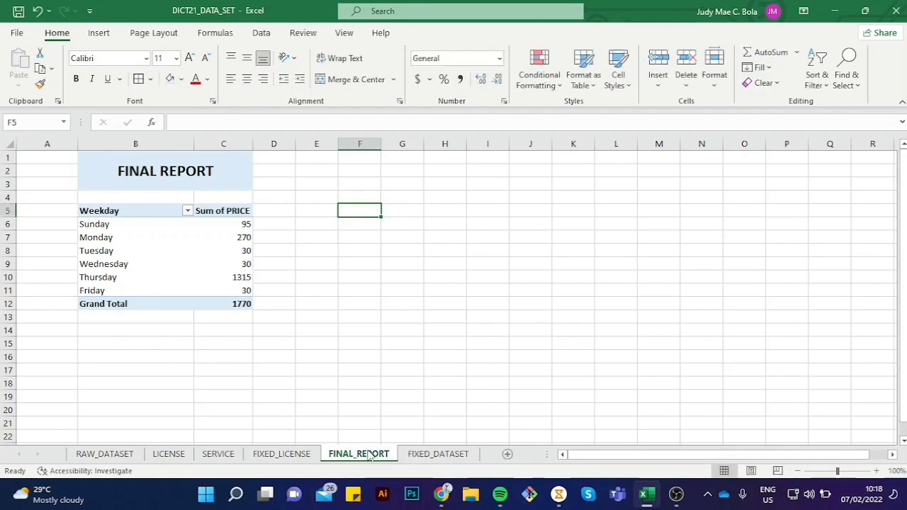
left_click_drag(476, 461, 482, 461)
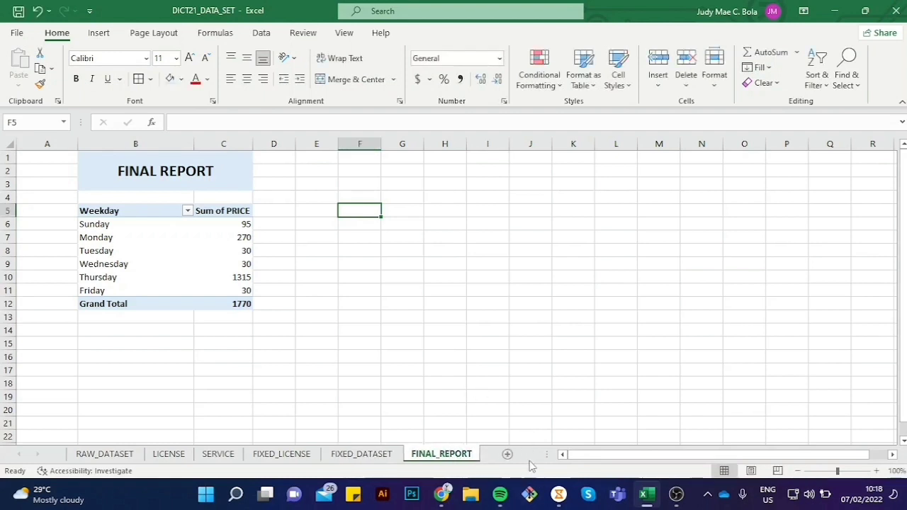